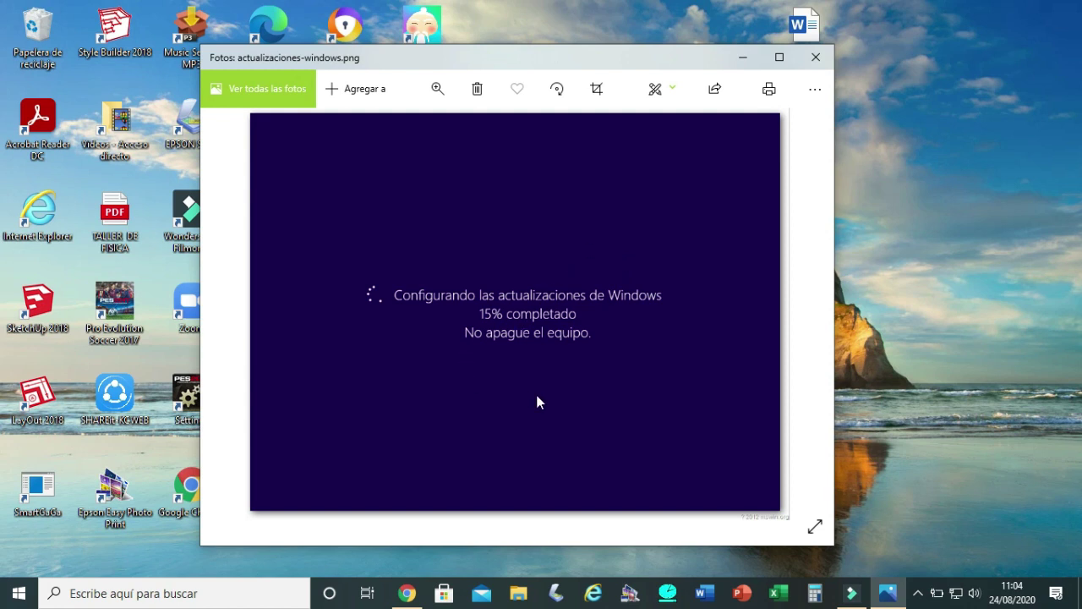
# - Search Windows for "servicios" and open the Servicios console
pyautogui.click(203, 589)
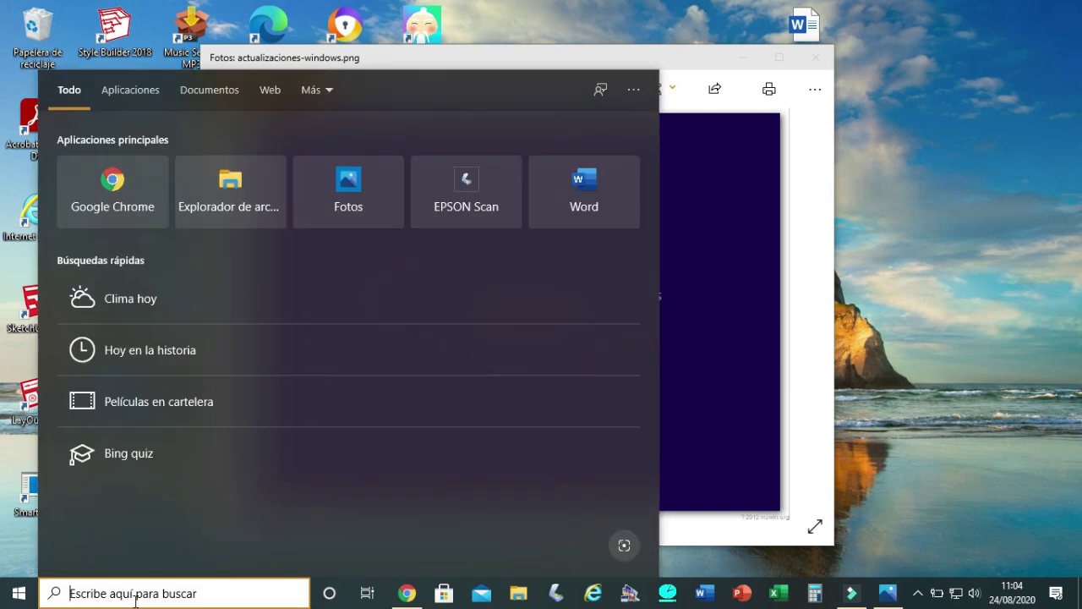
pyautogui.write('servicios')
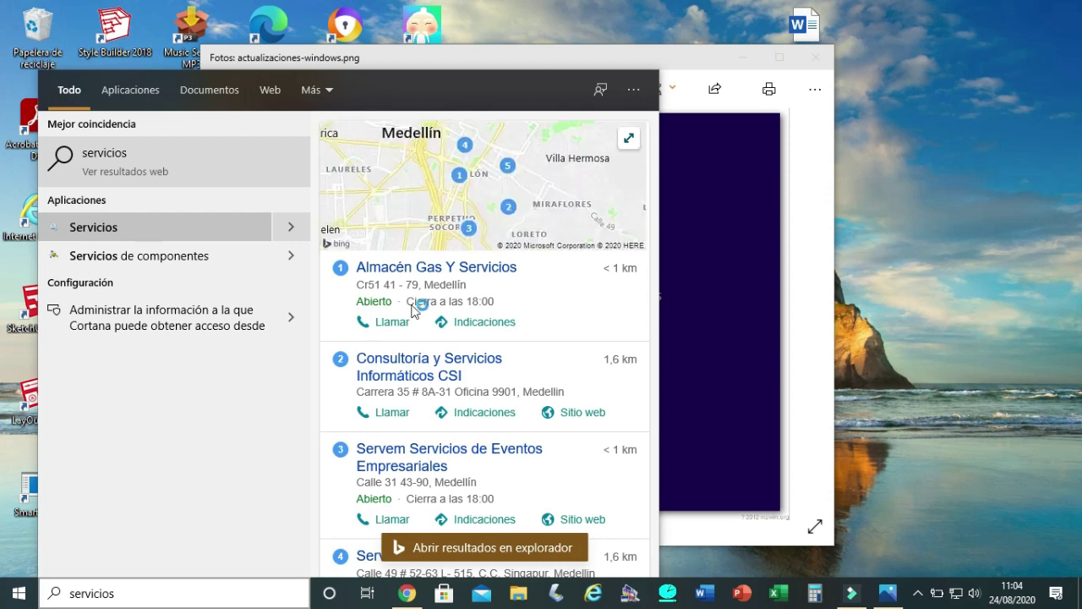
pyautogui.press('Escape')
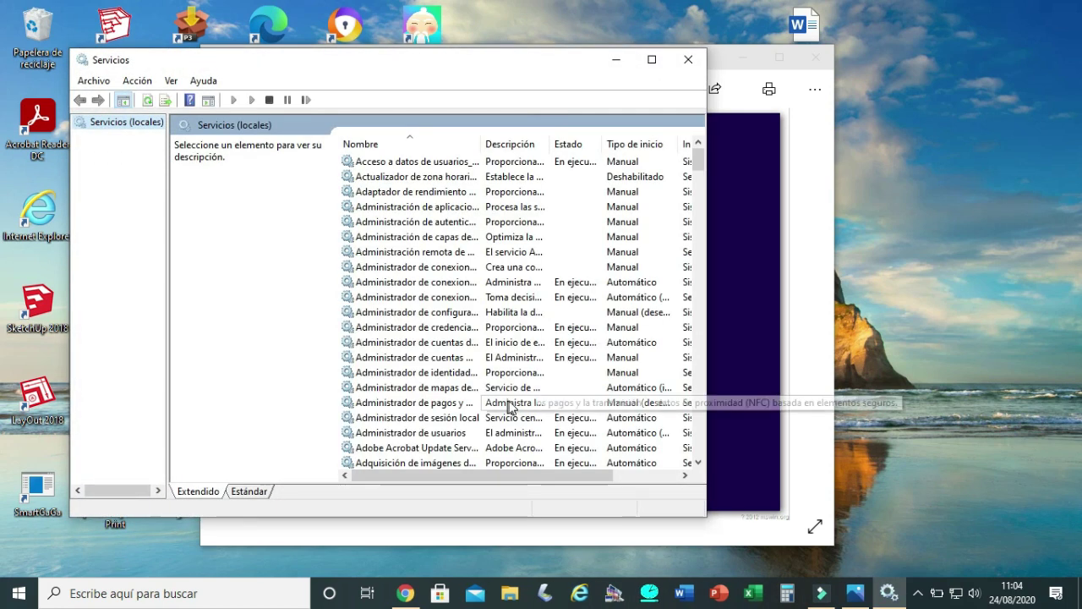
# - Set the Windows Update service's startup type to Deshabilitado and apply the change
pyautogui.moveTo(698, 166); pyautogui.dragTo(698, 448)
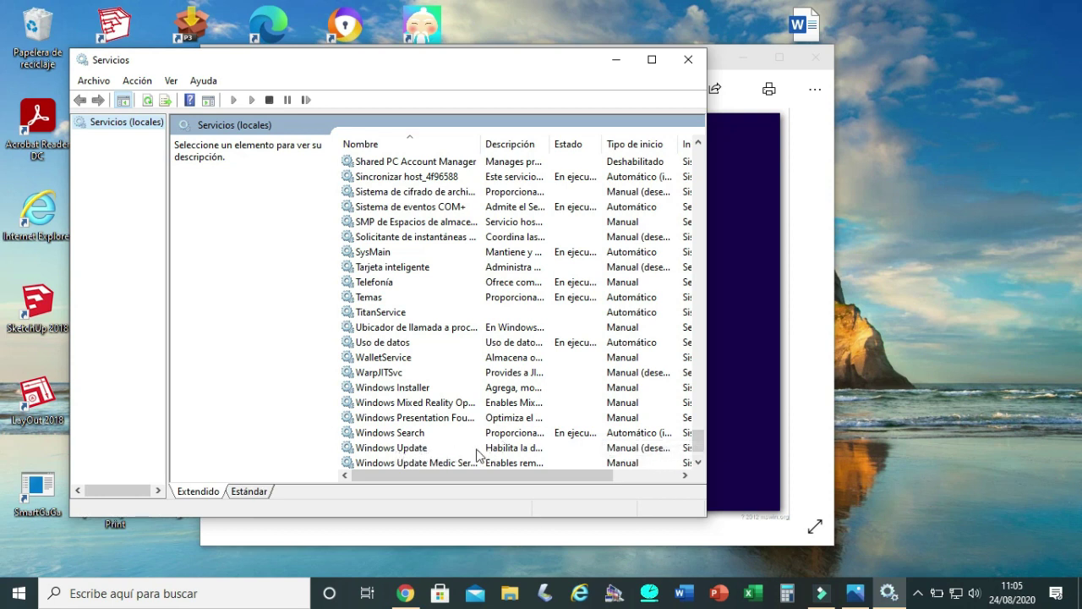
pyautogui.doubleClick(436, 448)
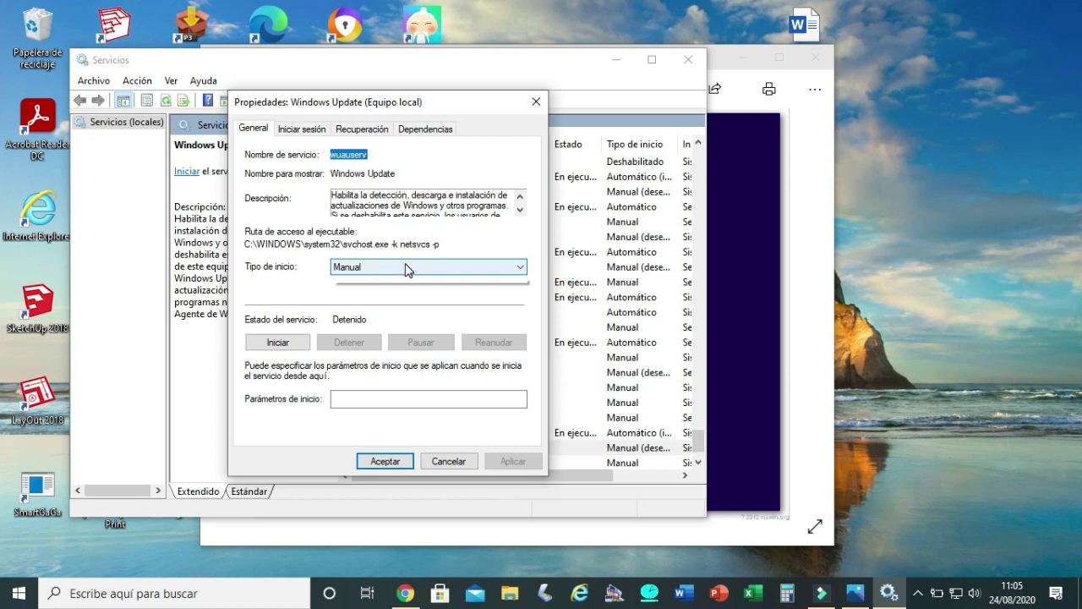
pyautogui.click(406, 267)
pyautogui.click(376, 312)
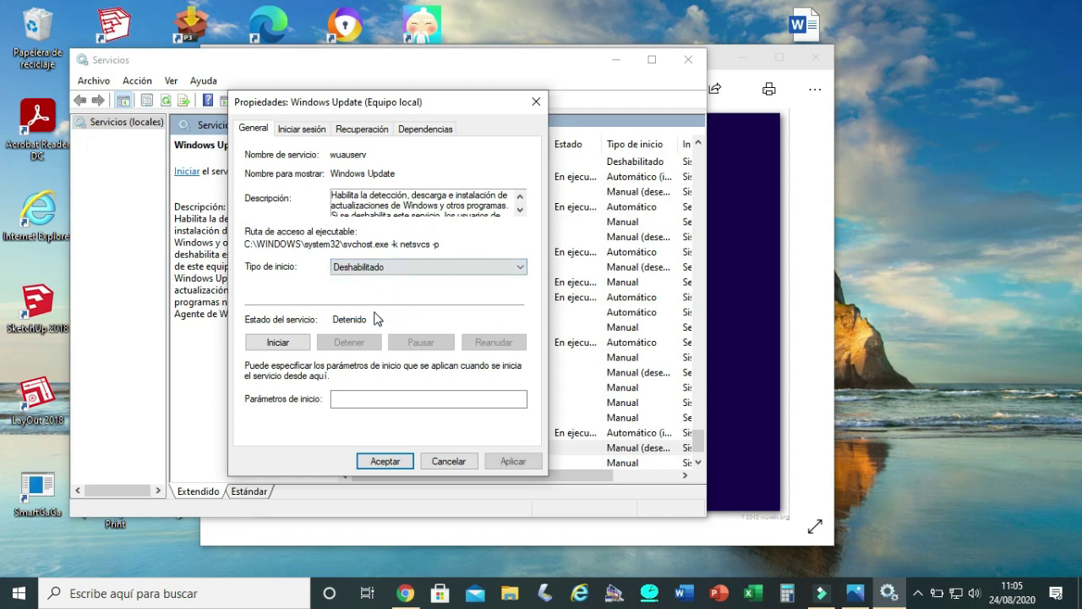
pyautogui.click(507, 462)
pyautogui.click(408, 461)
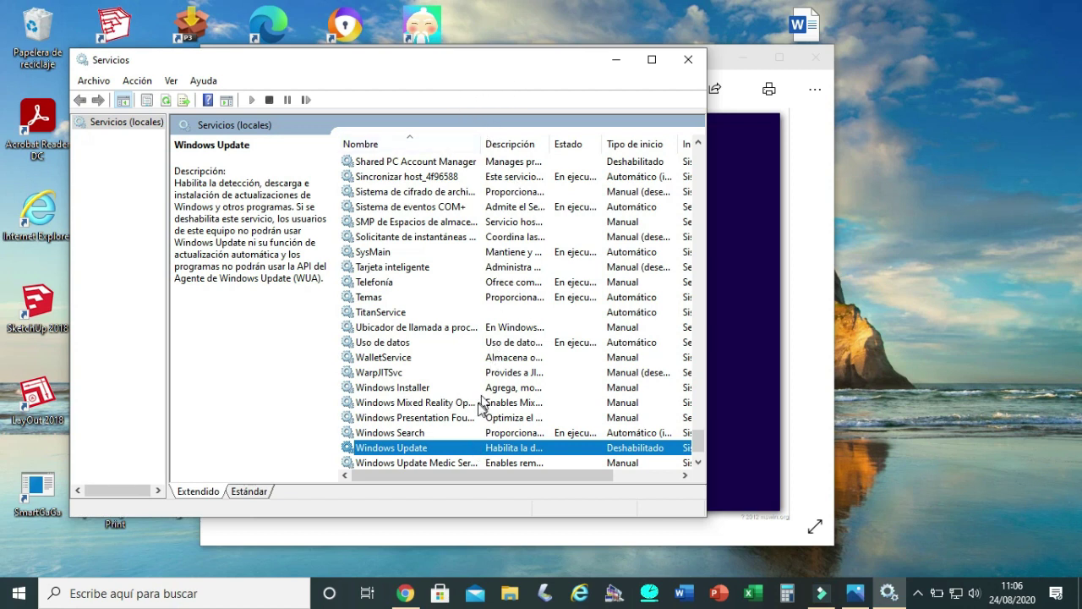
# - Reopen the Windows Update service's properties and set the dialog aside to keep its service name in view
pyautogui.doubleClick(462, 456)
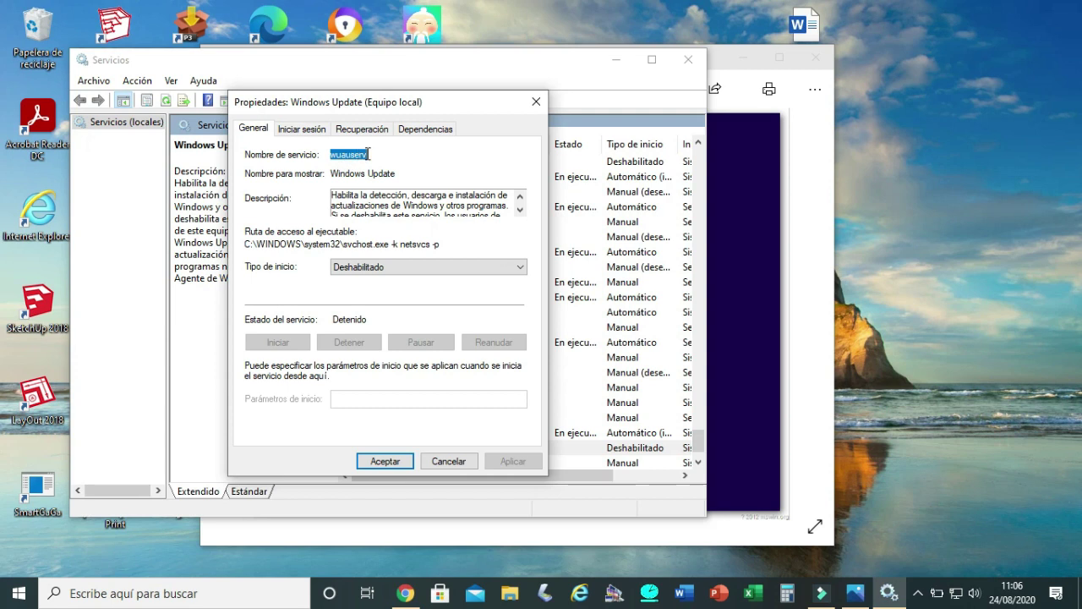
pyautogui.moveTo(435, 106); pyautogui.dragTo(296, 120)
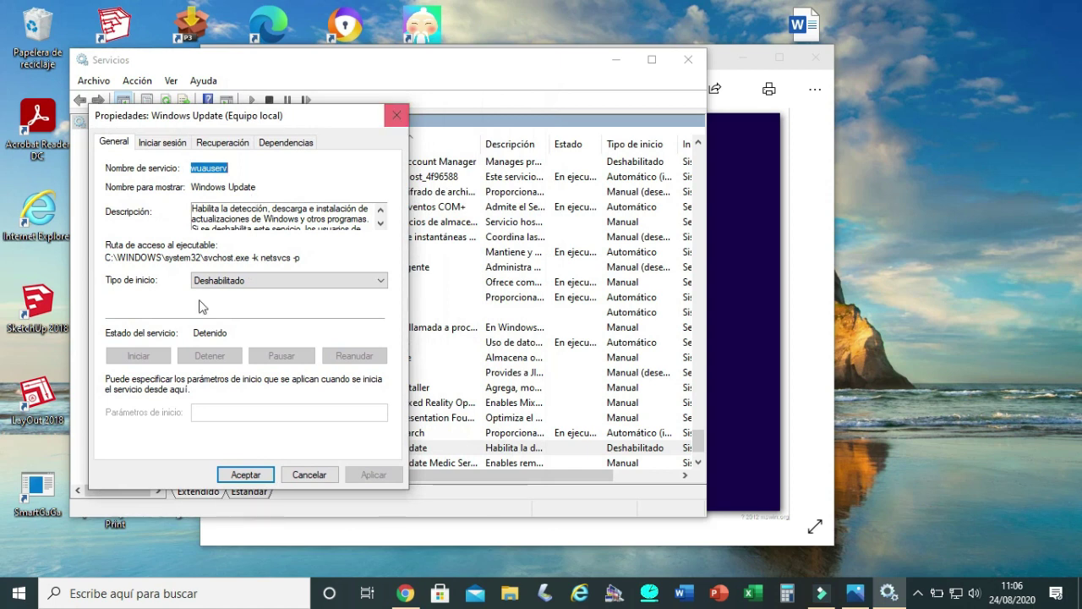
# - Search Windows for "regedit" and open the Editor del Registro
pyautogui.click(160, 580)
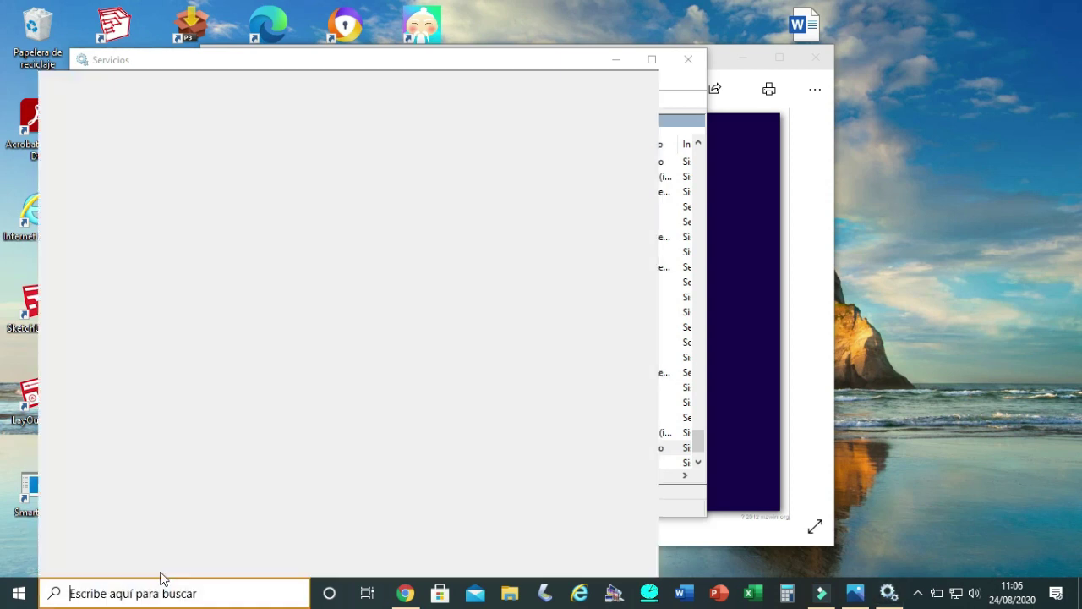
pyautogui.write('rege')
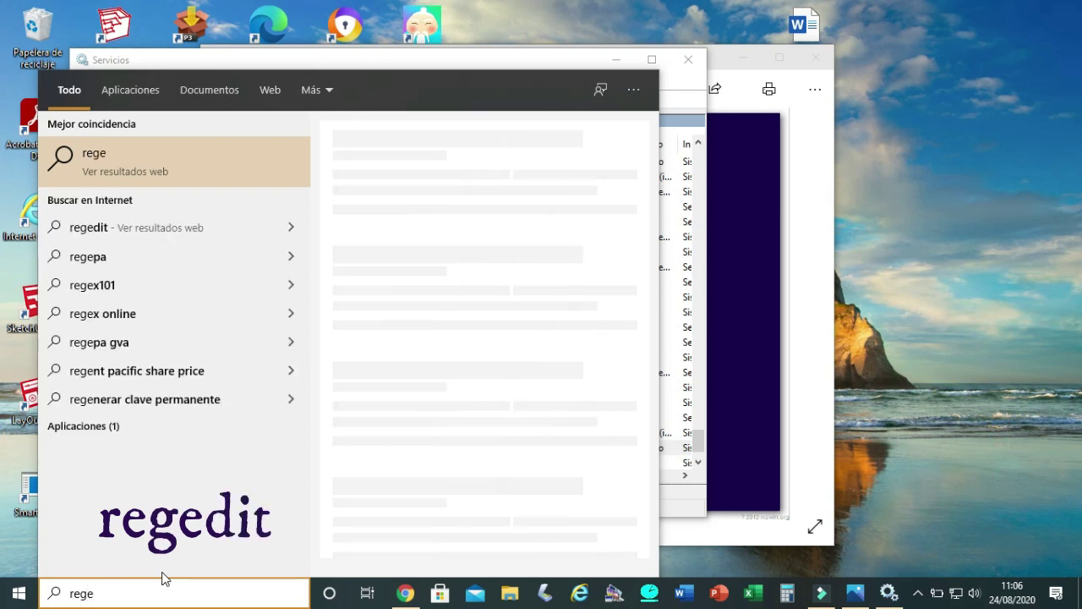
pyautogui.write('dit')
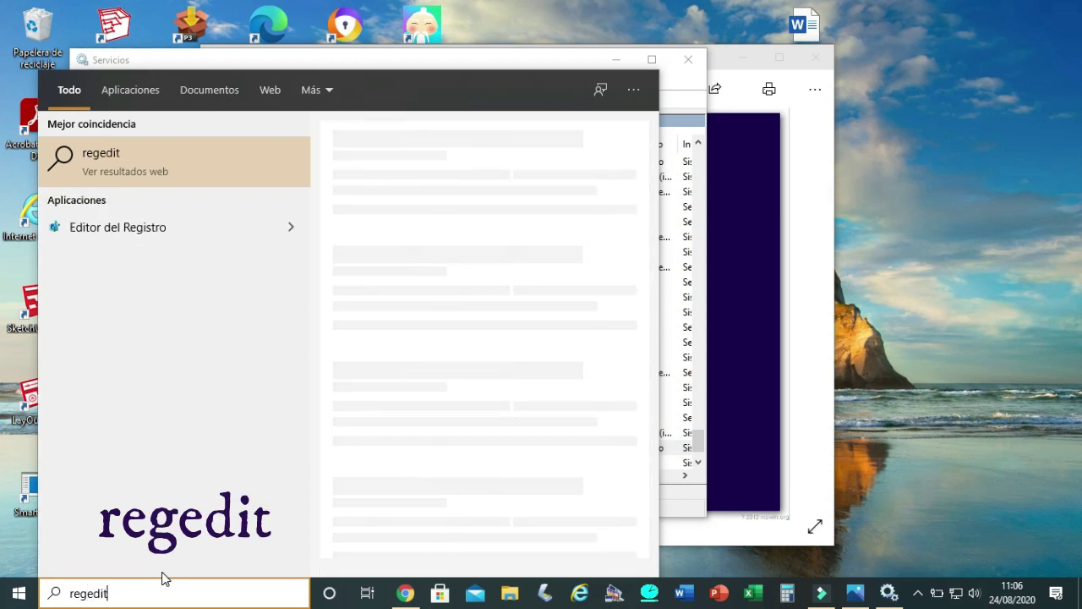
pyautogui.click(129, 227)
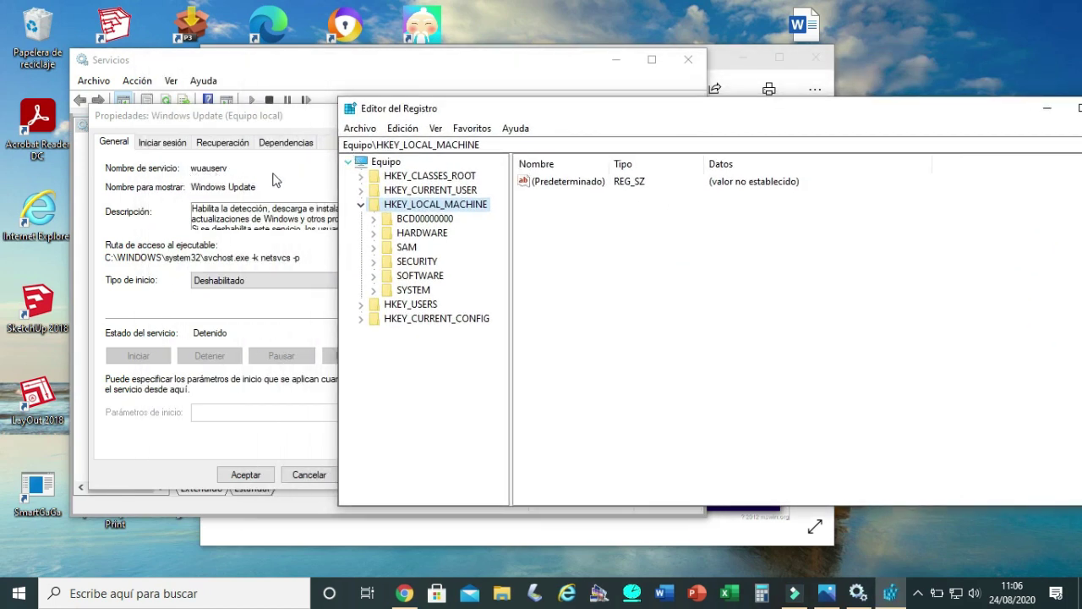
# - Expand the registry tree down to HKEY_LOCAL_MACHINE\SYSTEM\CurrentControlSet\Services
pyautogui.click(362, 205)
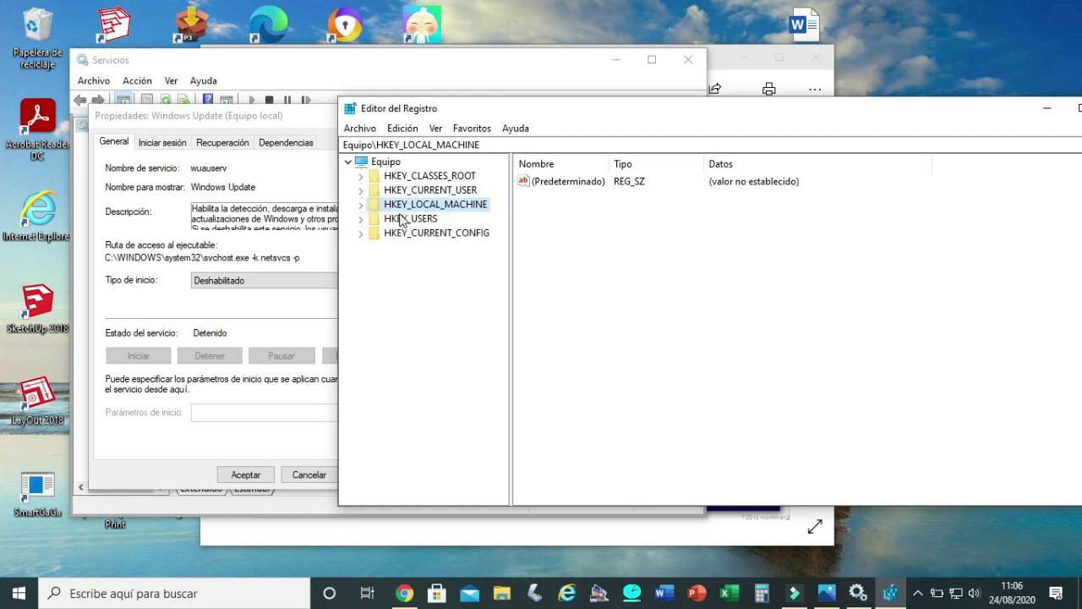
pyautogui.click(361, 206)
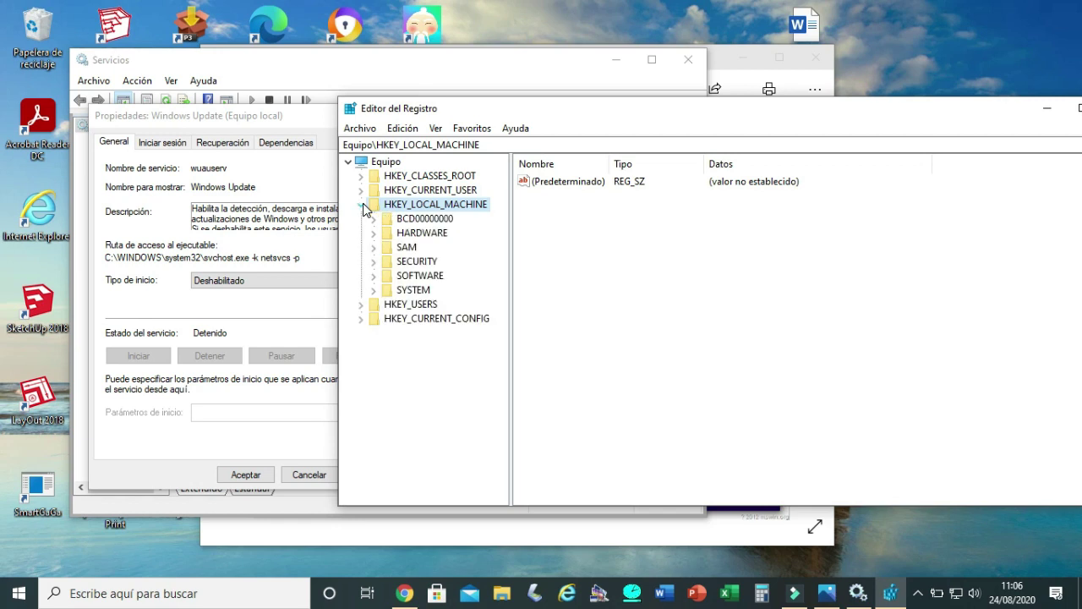
pyautogui.click(374, 290)
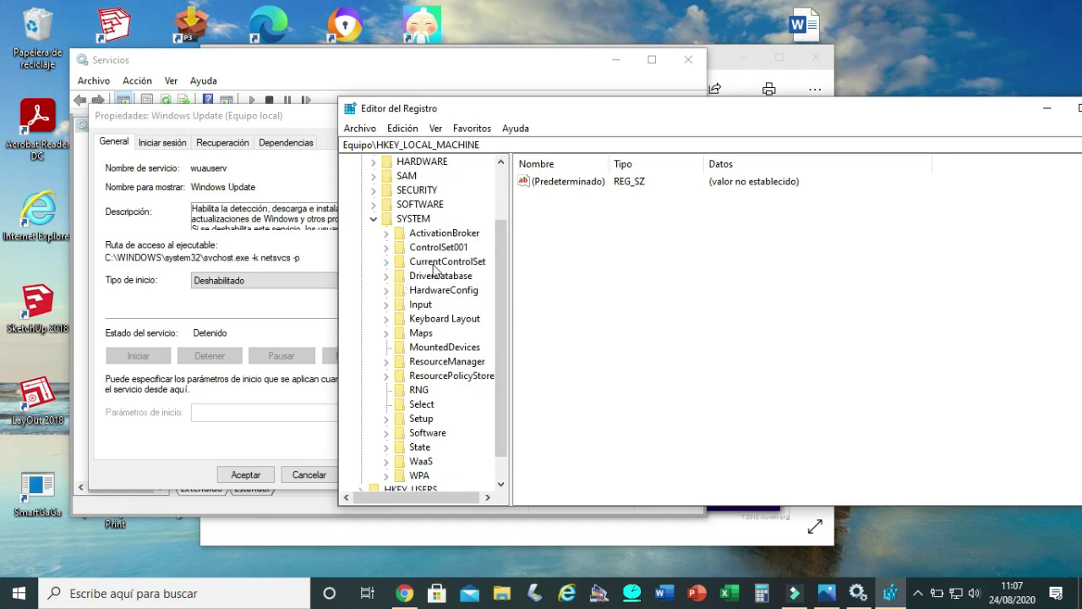
pyautogui.click(387, 261)
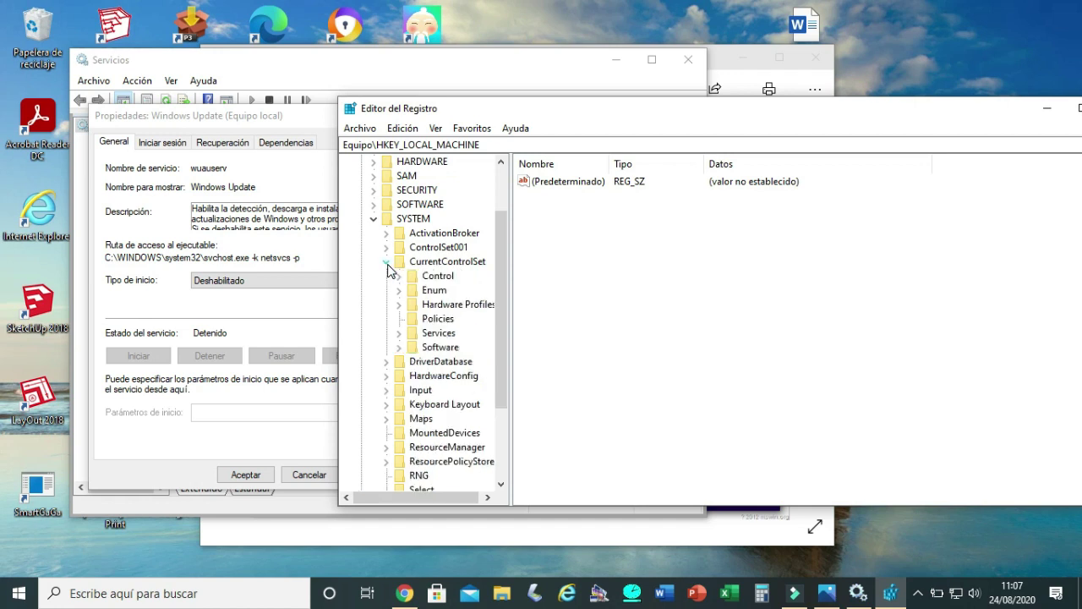
pyautogui.click(400, 334)
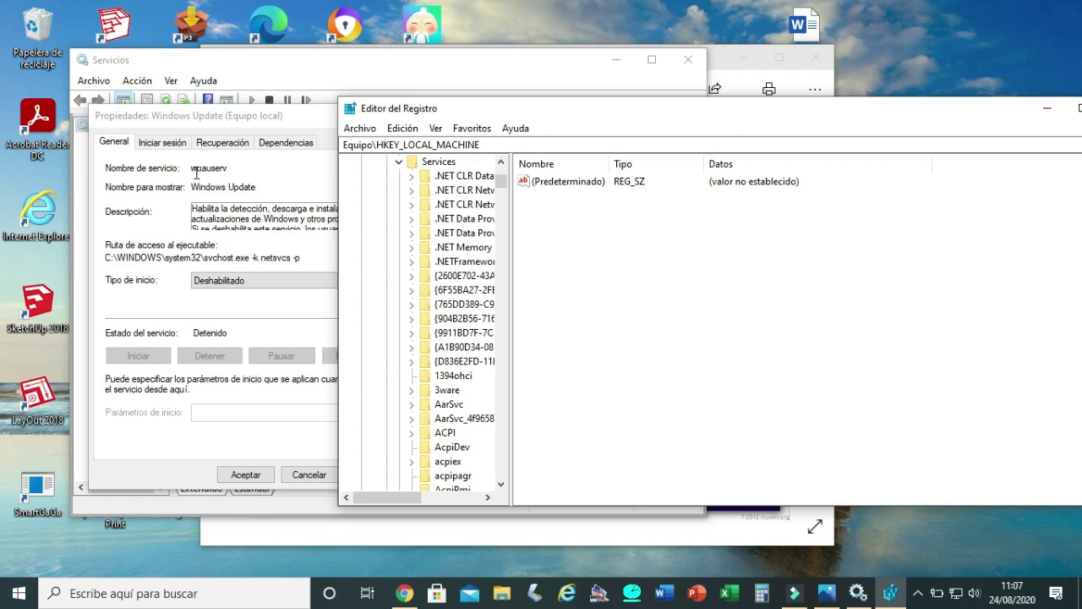
# - Find and select the wuauserv key among the Services subkeys
pyautogui.click(447, 178)
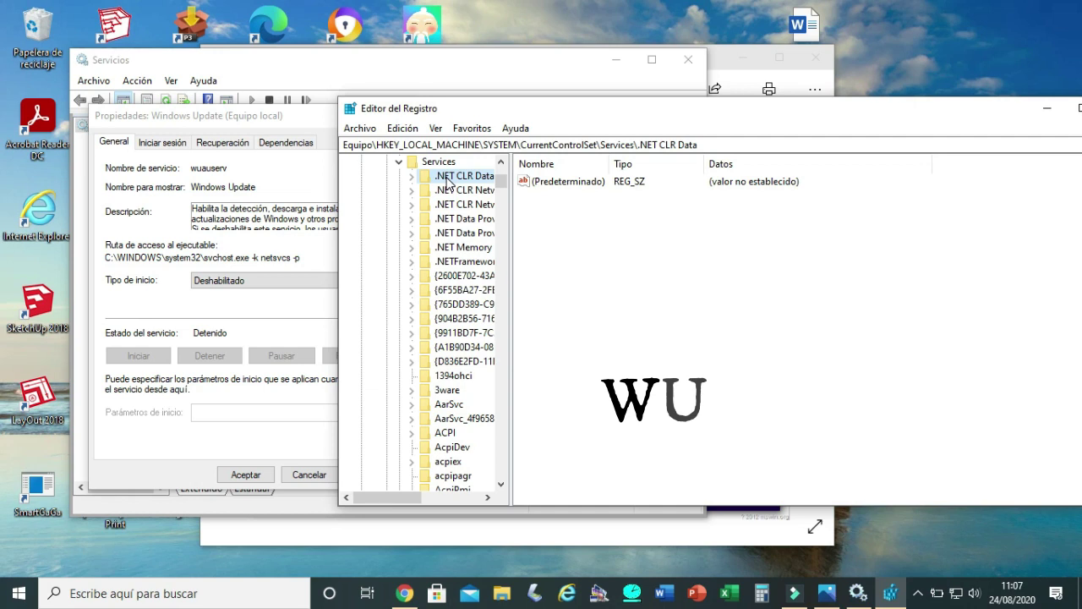
pyautogui.press('w')
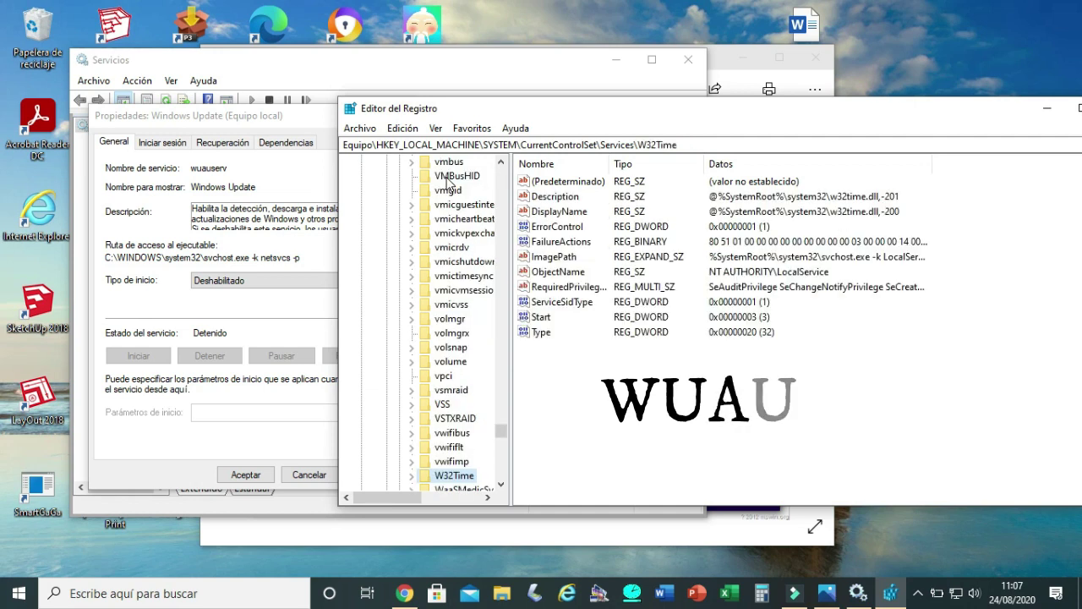
pyautogui.moveTo(501, 430); pyautogui.dragTo(505, 445)
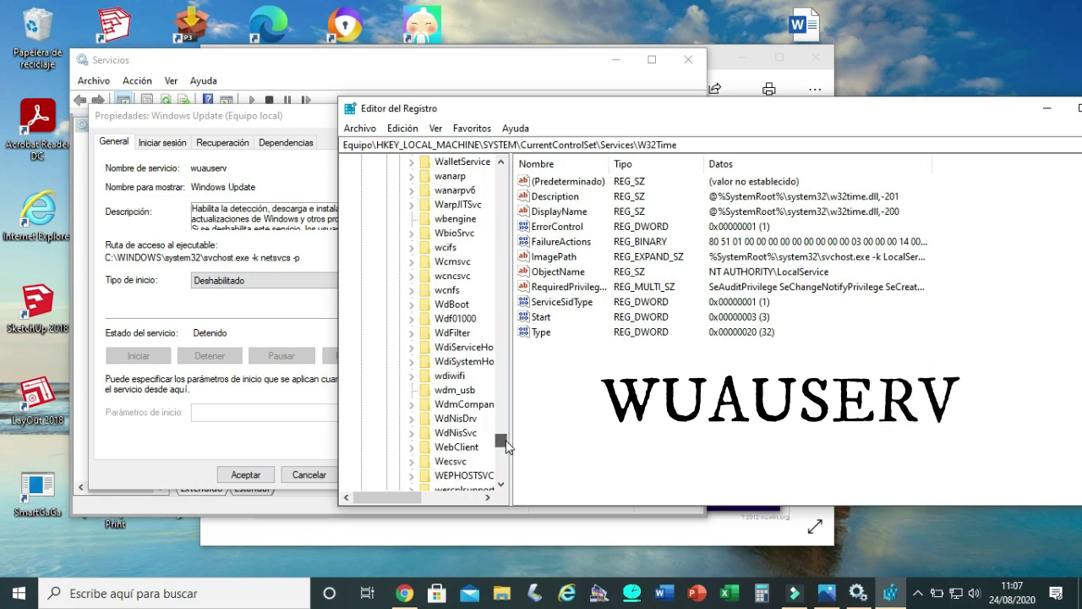
pyautogui.moveTo(505, 440); pyautogui.dragTo(502, 448)
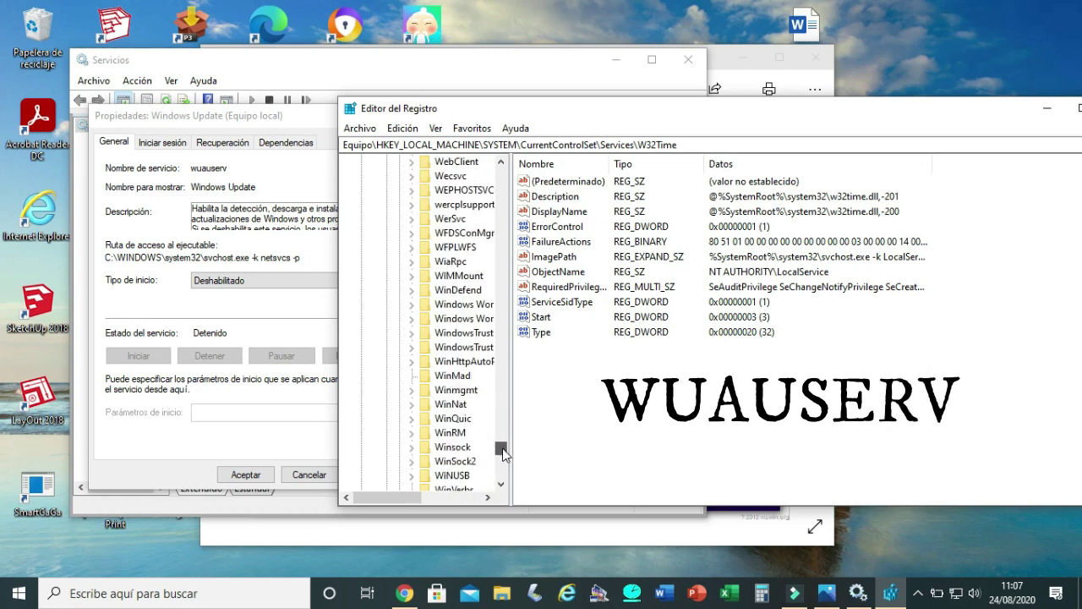
pyautogui.moveTo(503, 454); pyautogui.dragTo(508, 453)
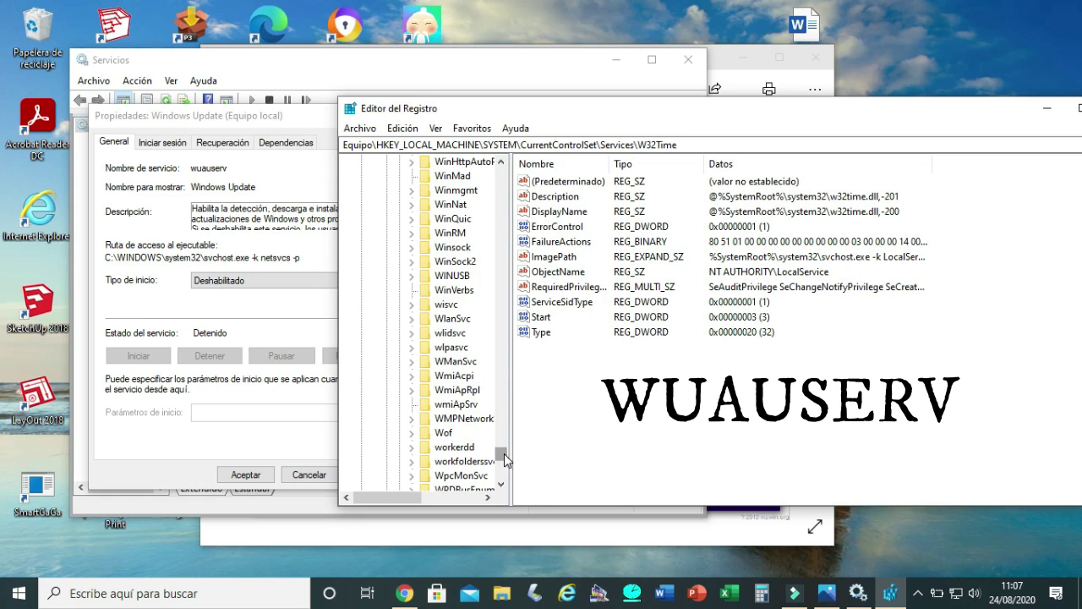
pyautogui.moveTo(502, 454); pyautogui.dragTo(502, 459)
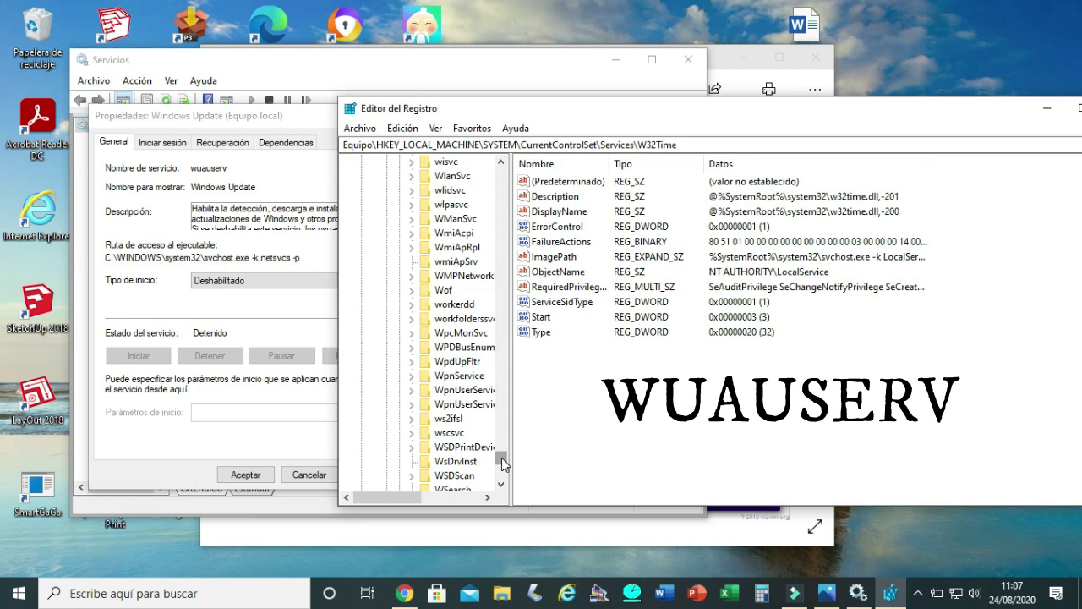
pyautogui.moveTo(500, 460); pyautogui.dragTo(502, 463)
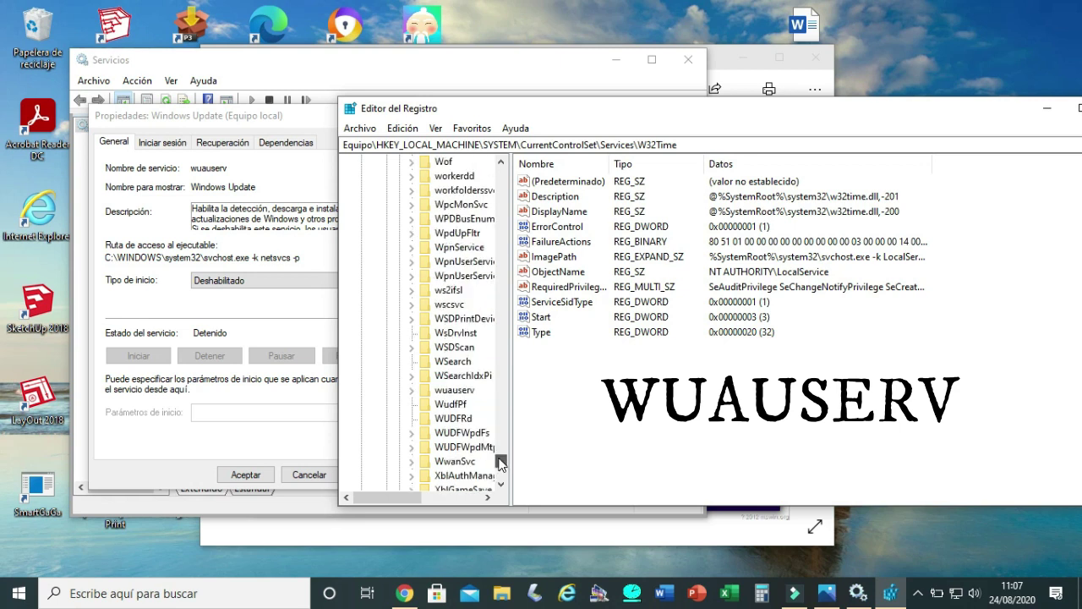
pyautogui.click(441, 394)
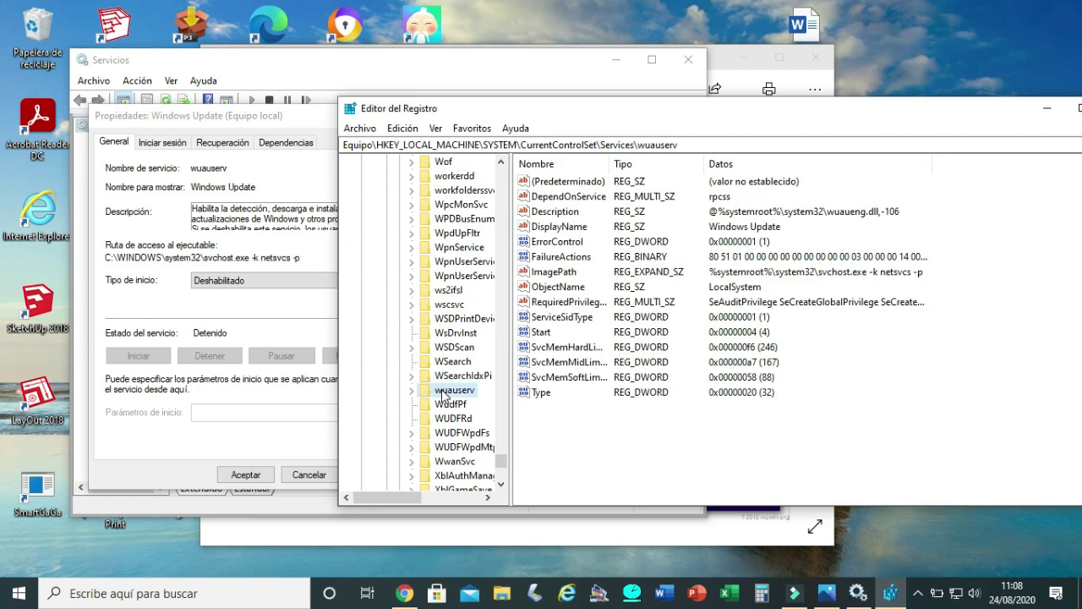
# - Export the wuauserv key as a registry file named wuauserv to the Escritorio folder
pyautogui.rightClick(443, 395)
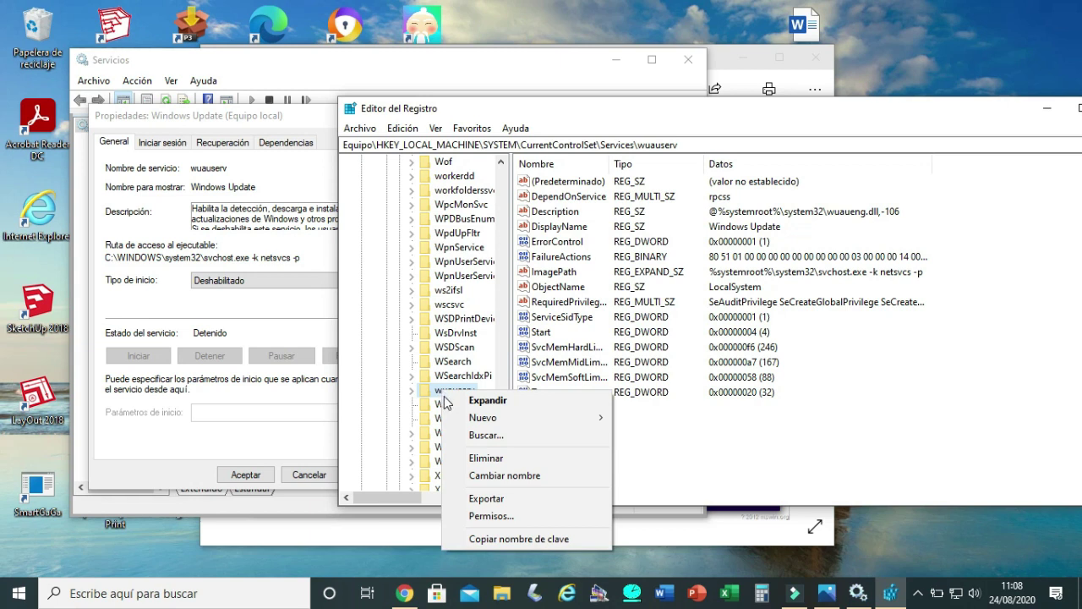
pyautogui.click(481, 499)
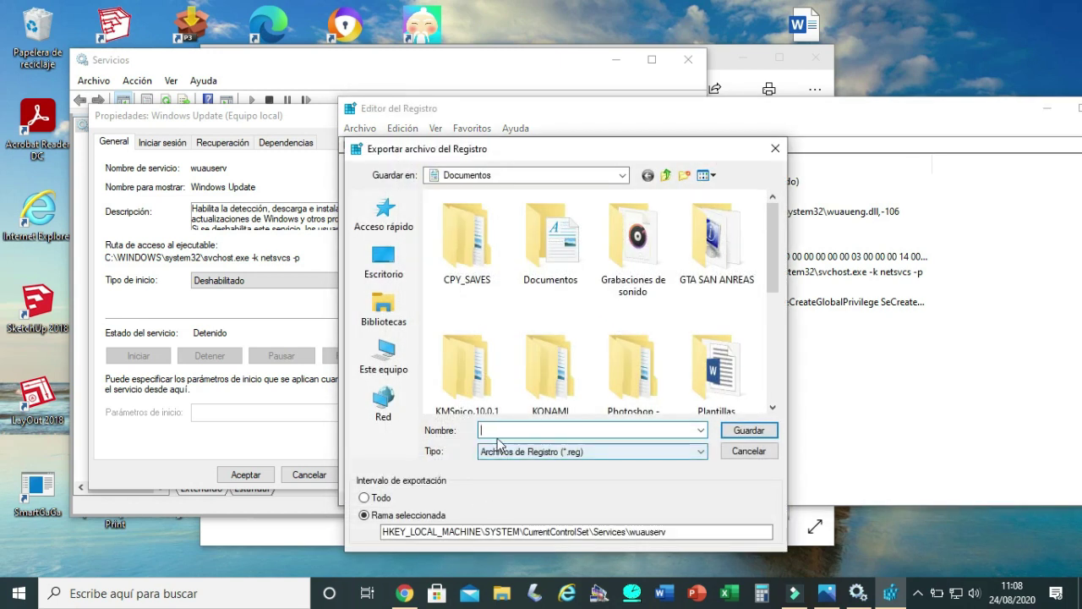
pyautogui.write('w')
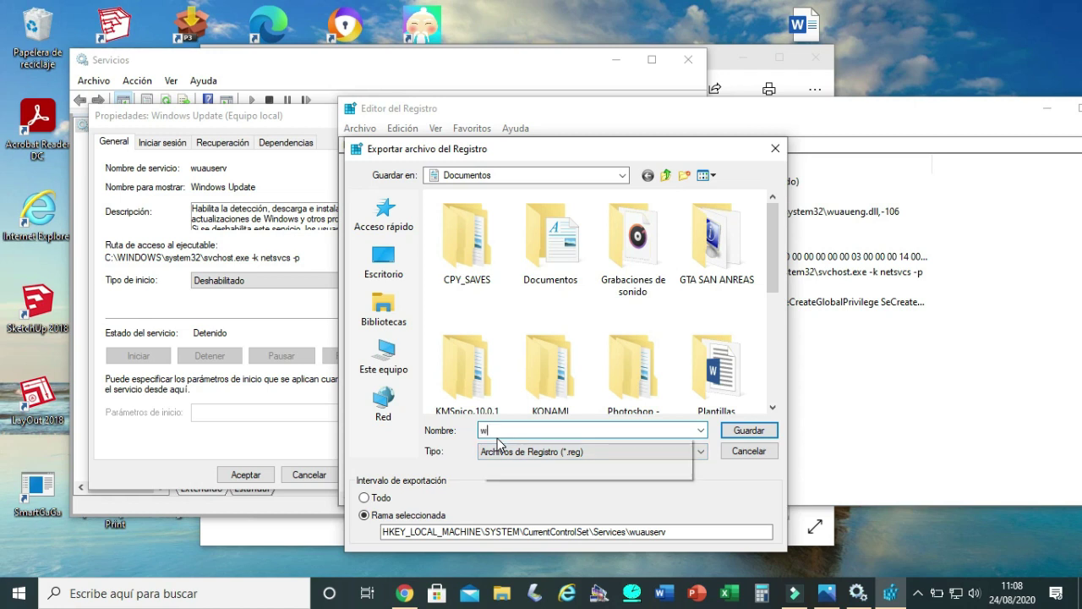
pyautogui.write('u')
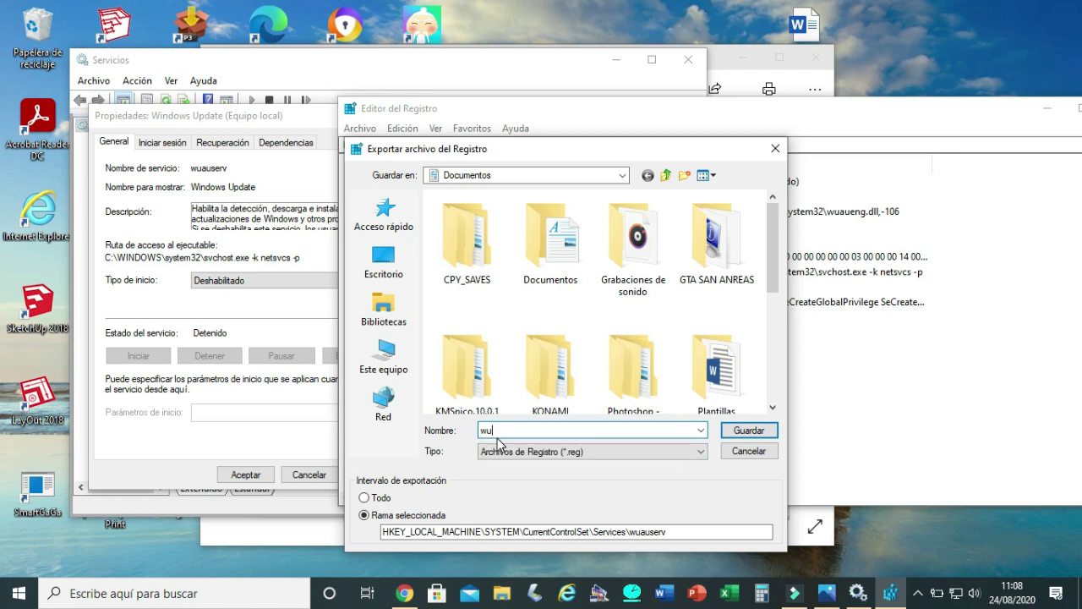
pyautogui.write('auserv')
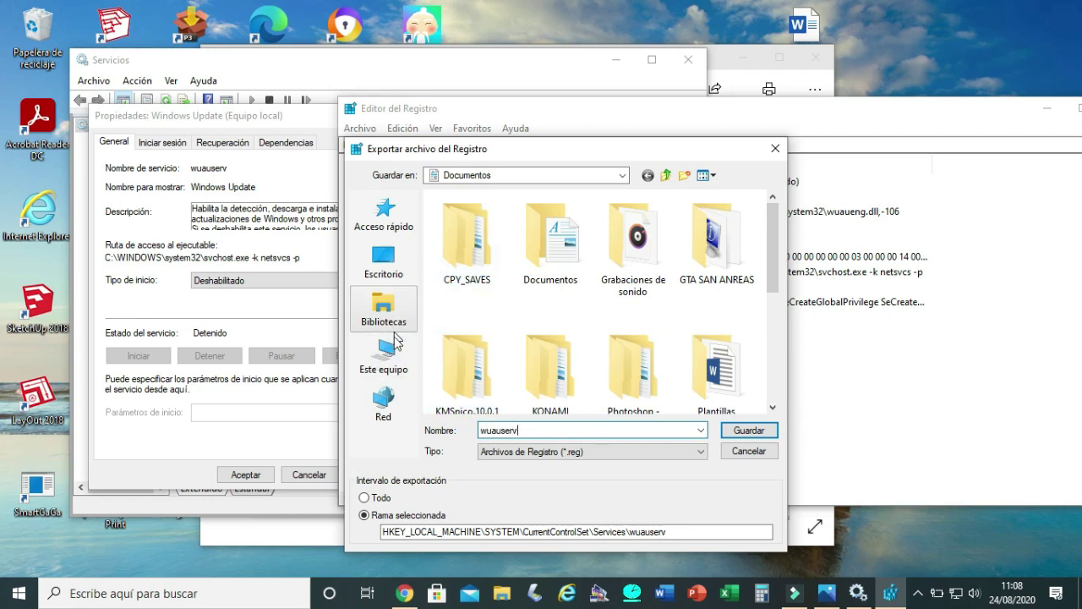
pyautogui.click(384, 269)
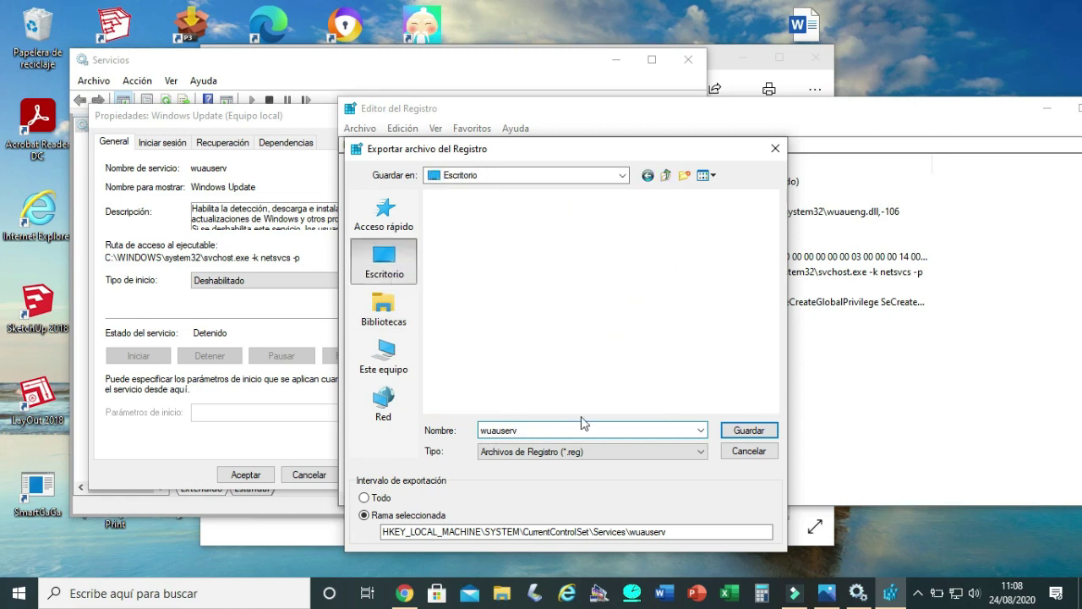
pyautogui.click(734, 433)
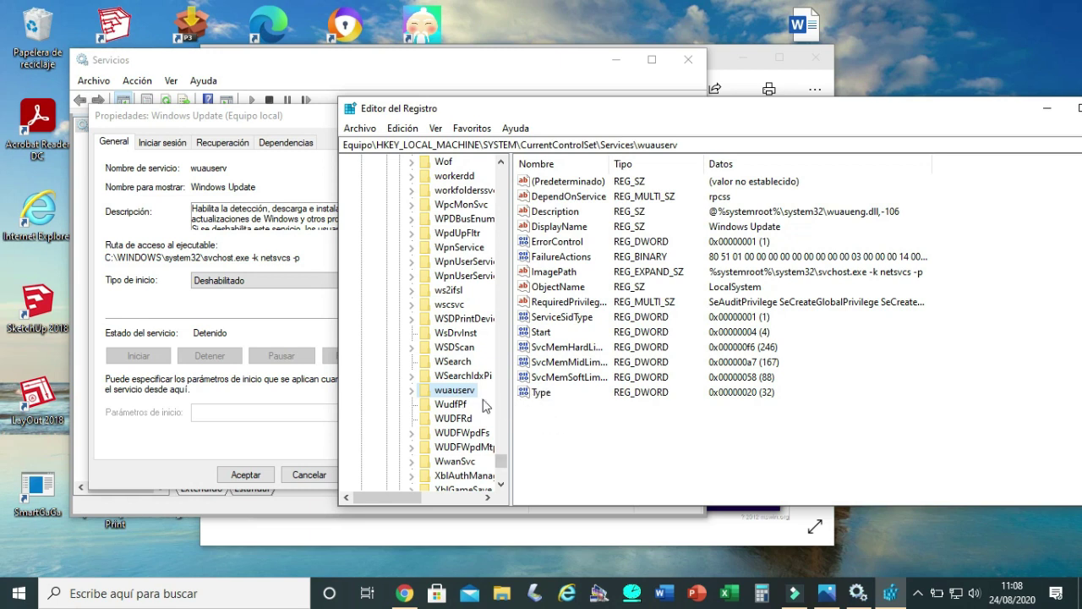
# - Permanently delete the wuauserv key and its subkeys, and minimise the Editor del Registro
pyautogui.rightClick(450, 397)
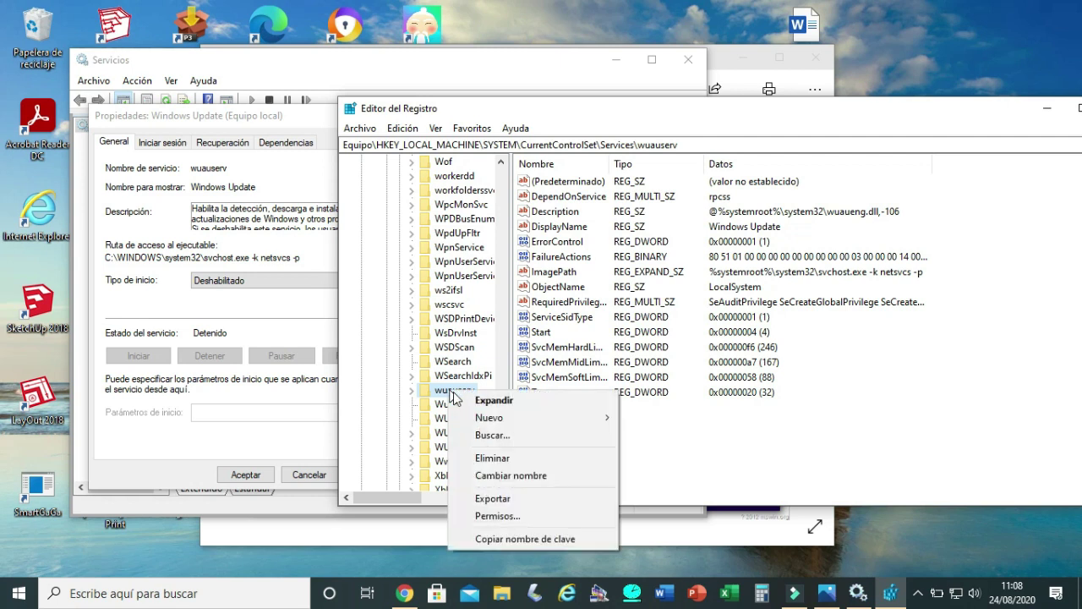
pyautogui.click(493, 458)
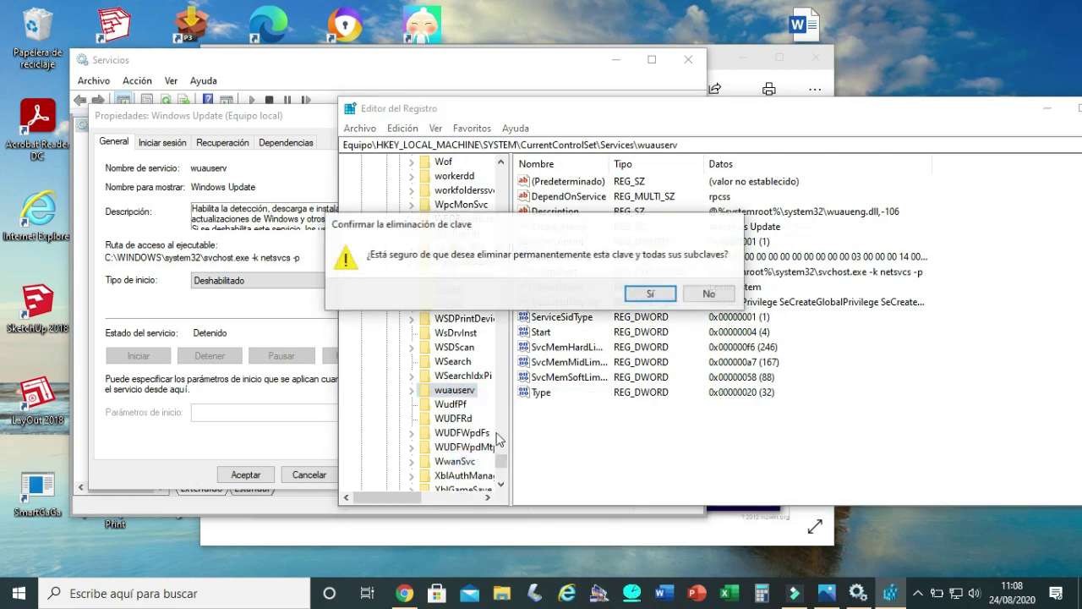
pyautogui.click(651, 296)
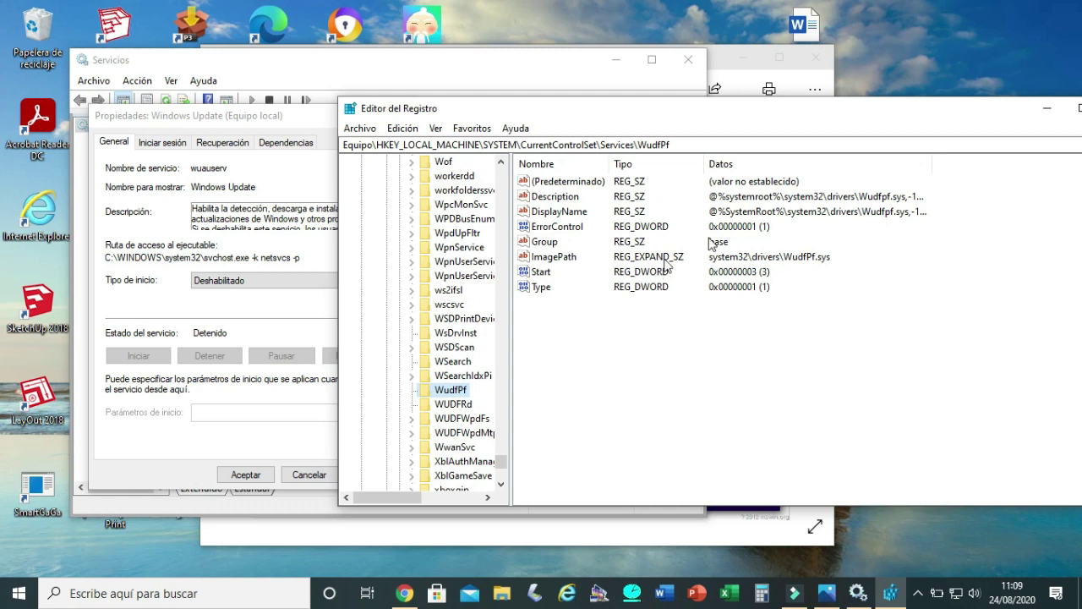
pyautogui.click(1047, 108)
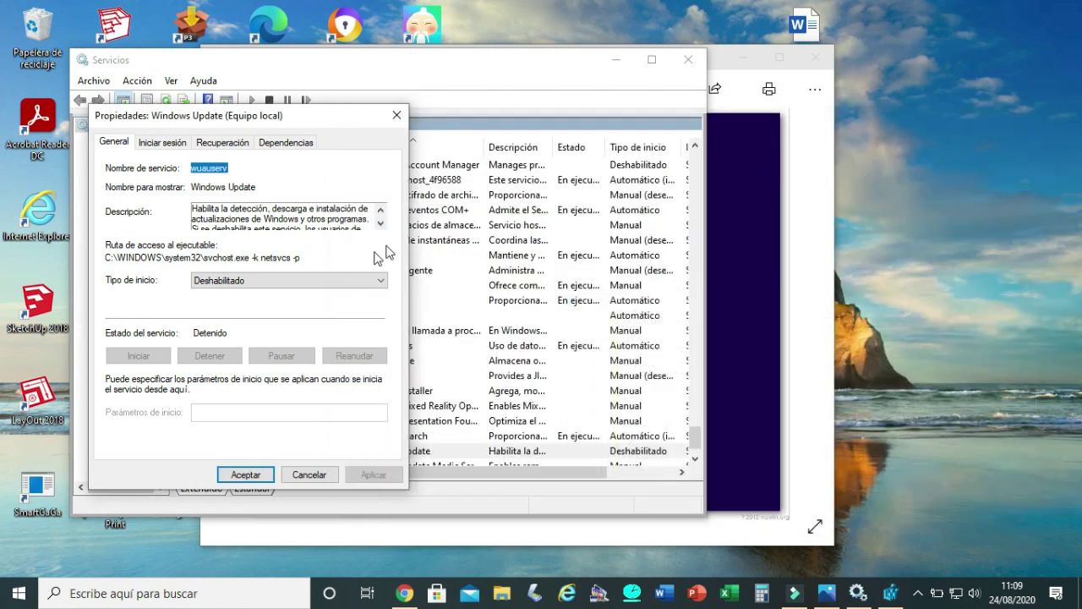
# - Close the Windows Update properties and try to reopen that service from the Servicios list to check that it is blocked
pyautogui.click(266, 469)
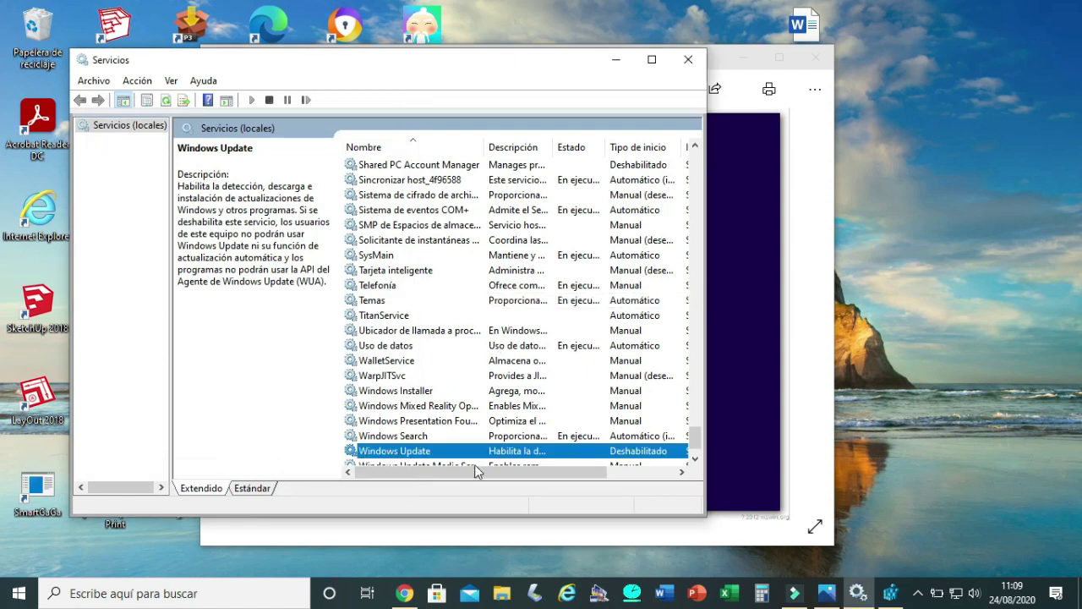
pyautogui.doubleClick(452, 454)
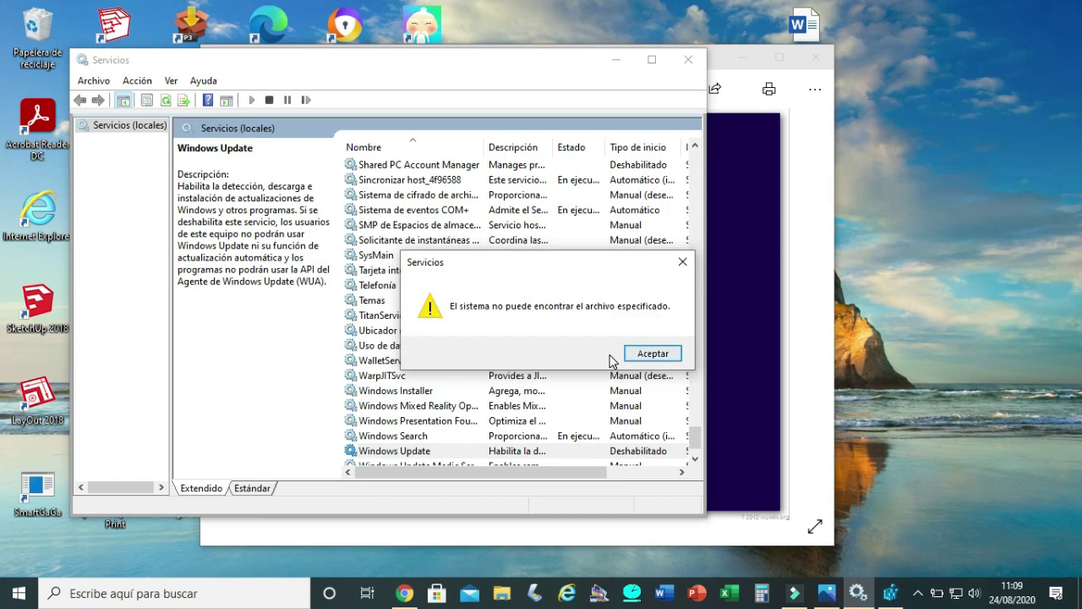
pyautogui.click(683, 264)
pyautogui.click(687, 65)
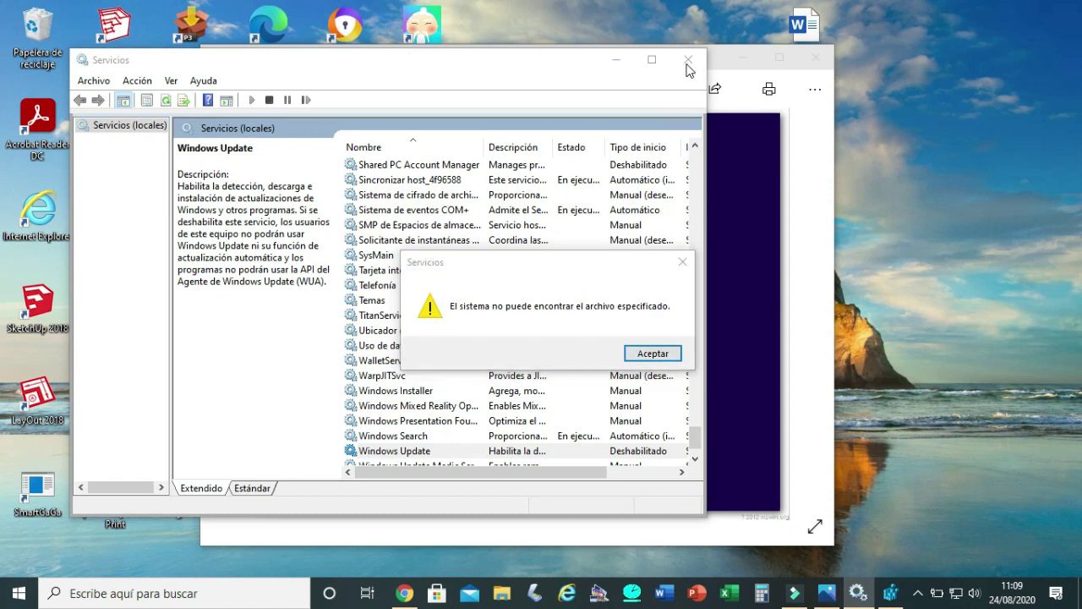
pyautogui.click(683, 263)
pyautogui.click(683, 265)
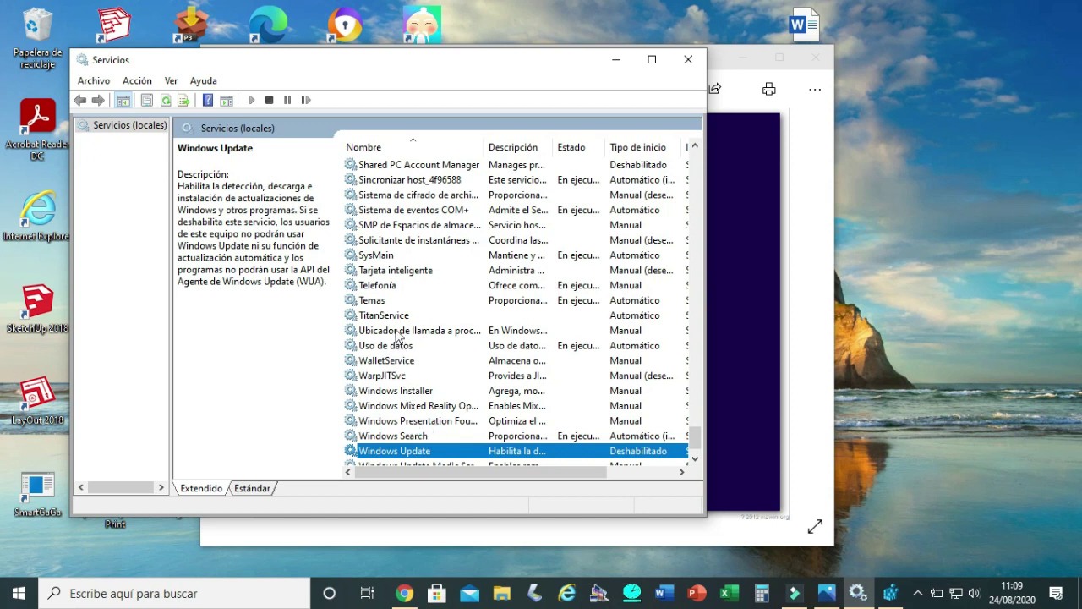
pyautogui.scroll(-1, 431, 282)
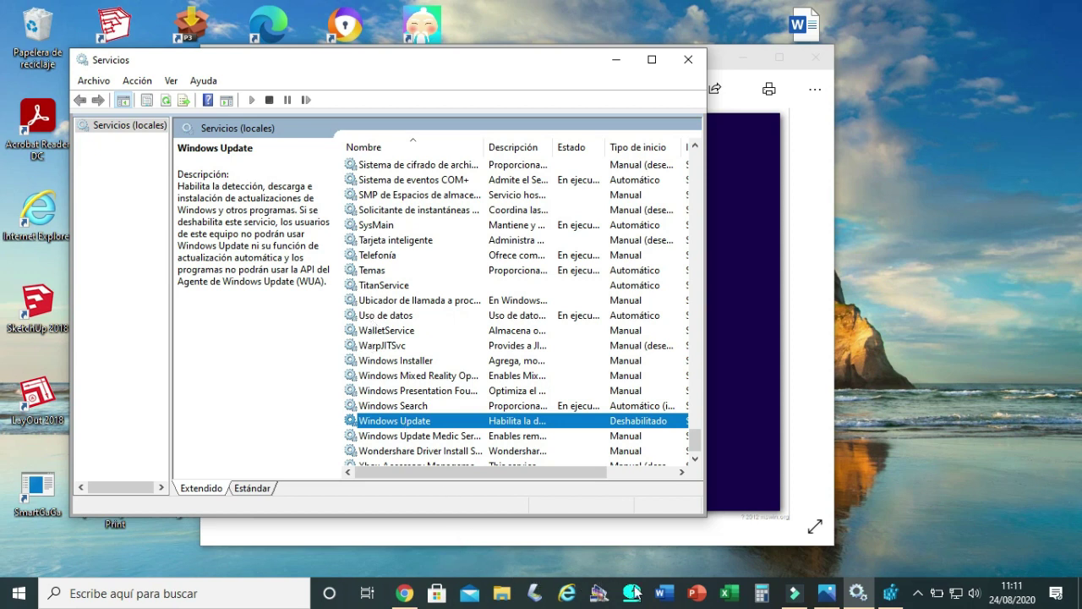
# - Search Windows for "update orchastrator service" and for "UsoSvc"
pyautogui.click(207, 593)
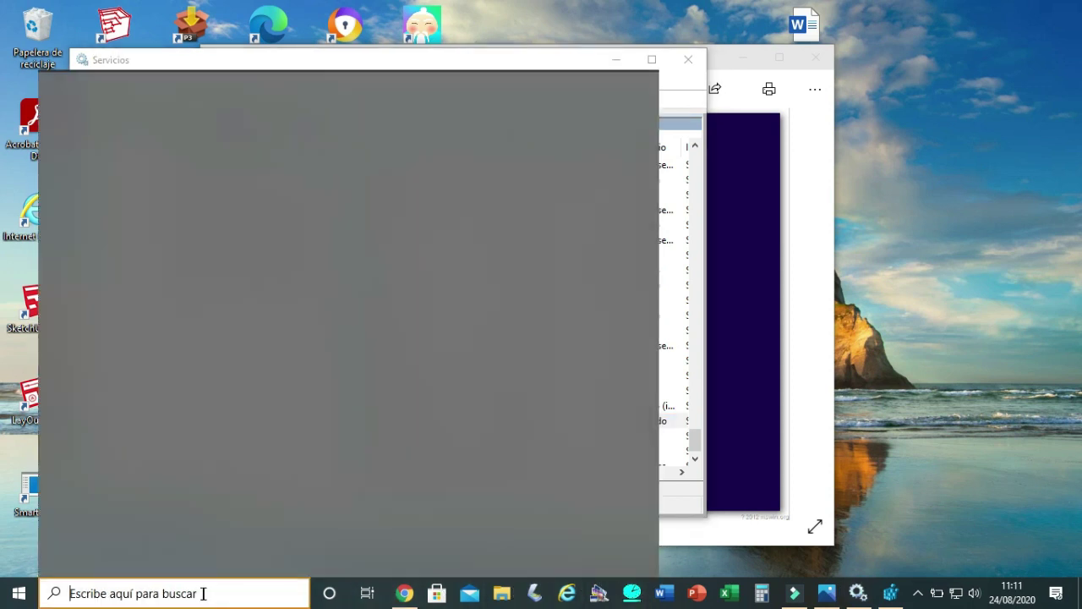
pyautogui.write('u')
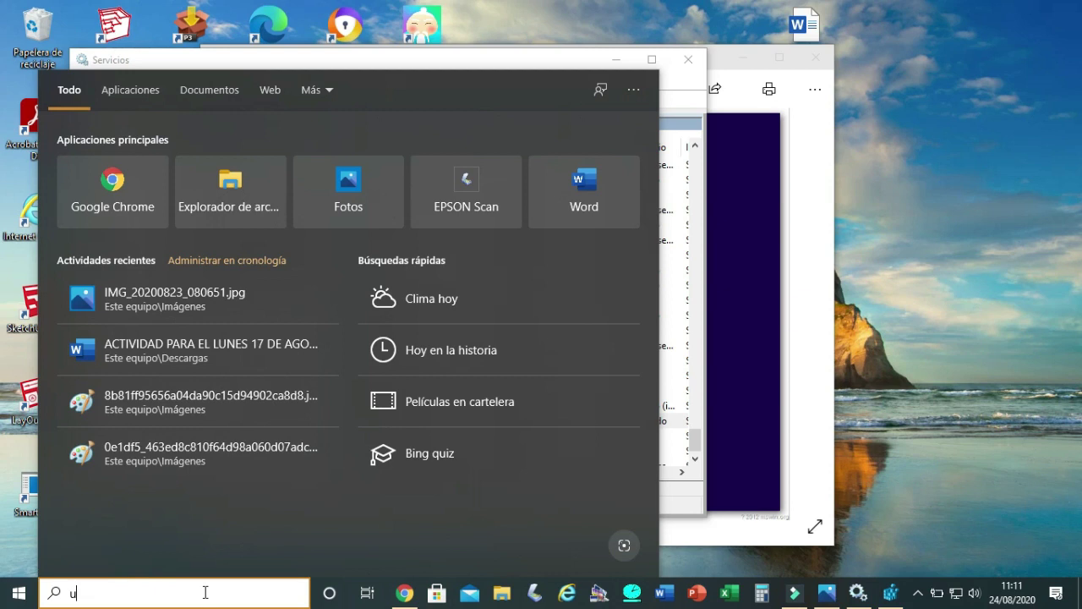
pyautogui.write('pdate')
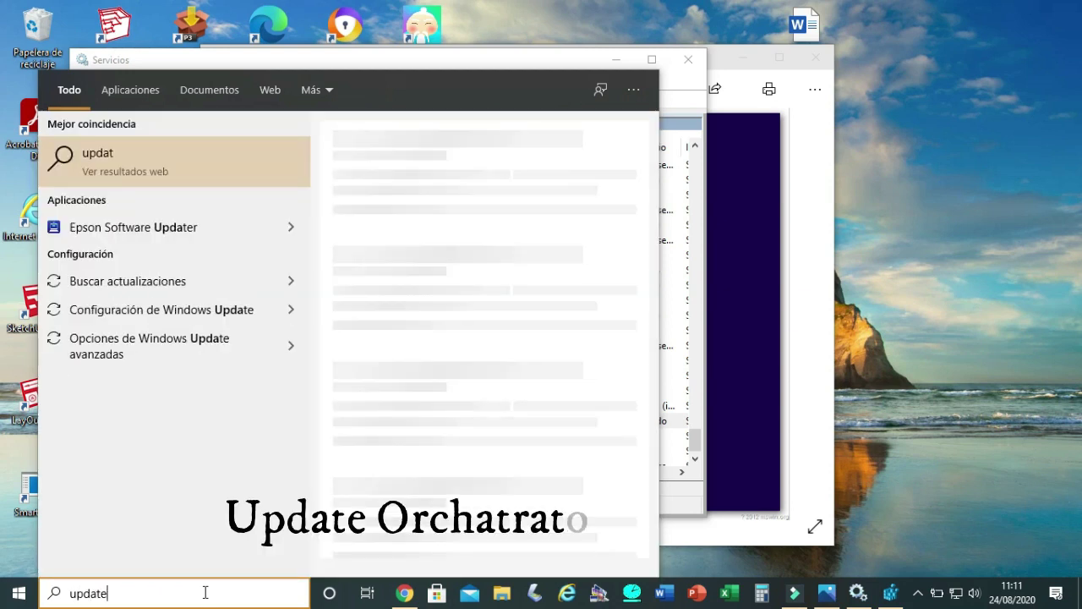
pyautogui.write(' orch')
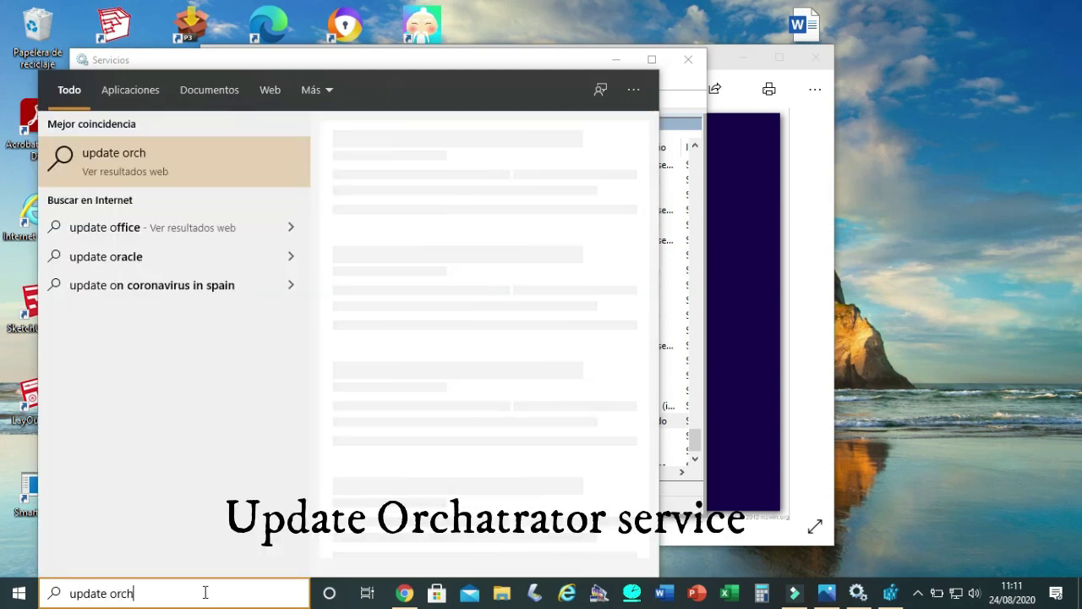
pyautogui.write('astrator')
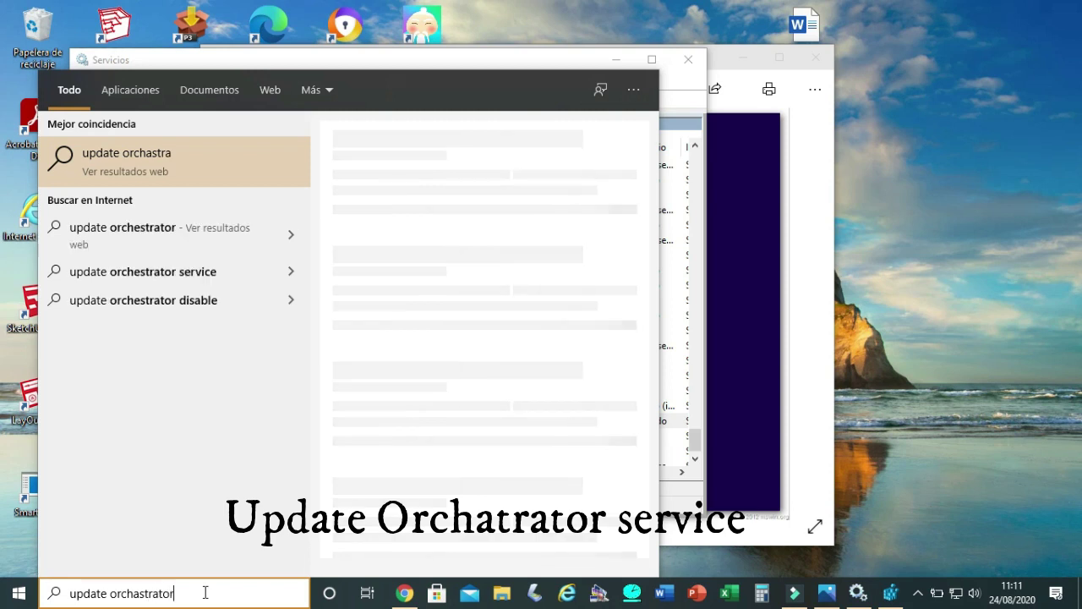
pyautogui.write(' service')
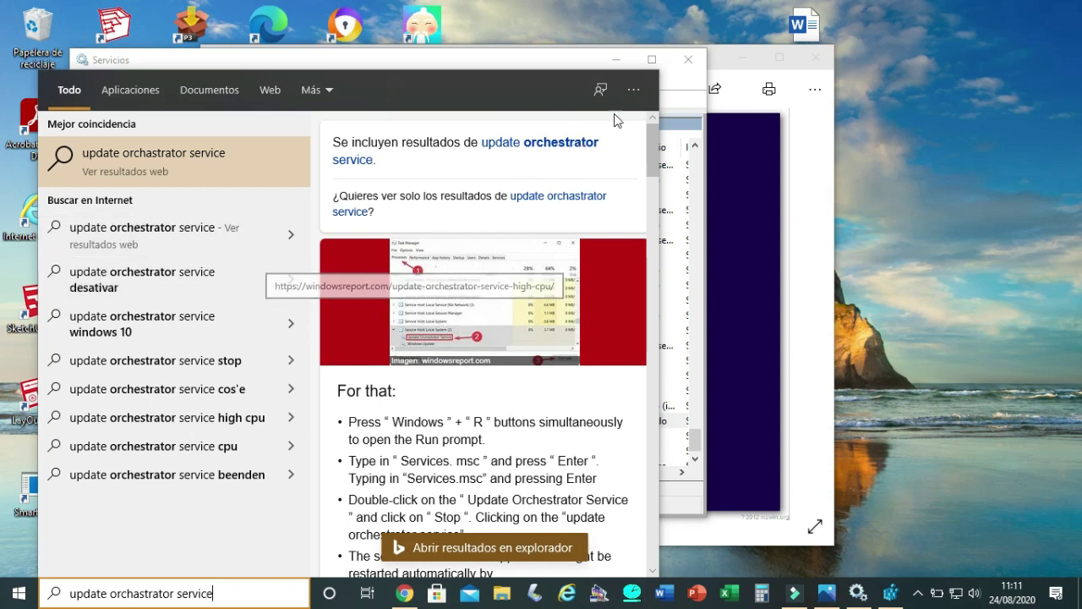
pyautogui.click(561, 64)
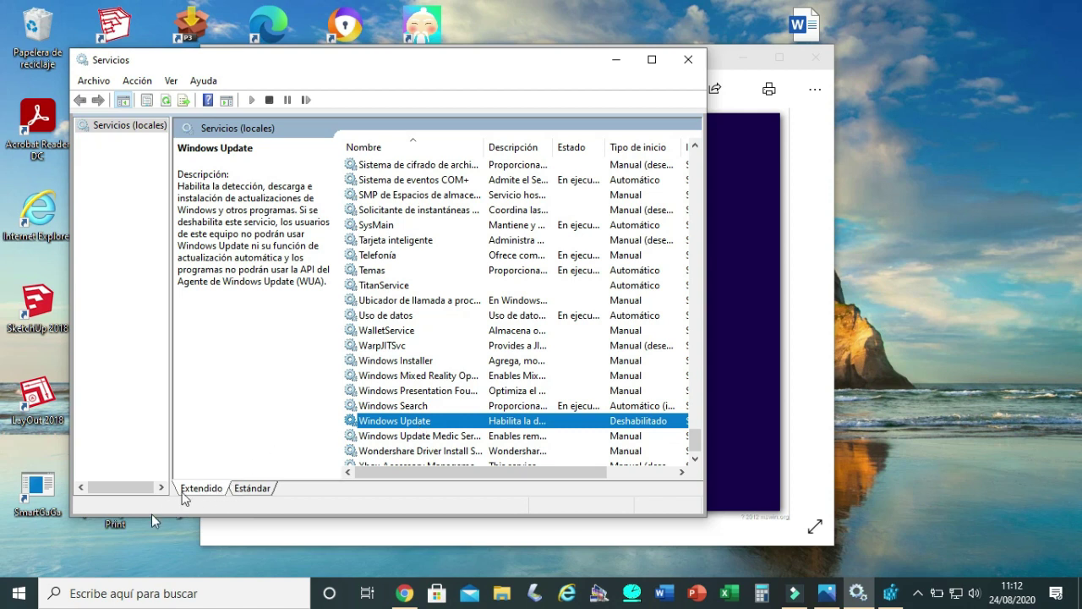
pyautogui.click(107, 596)
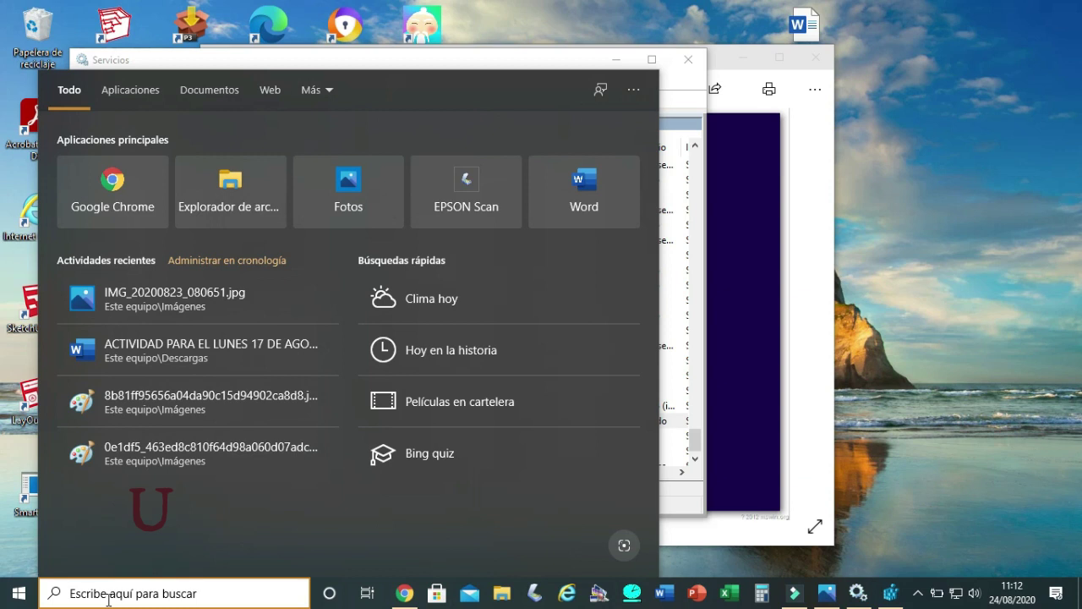
pyautogui.write('usoSvc')
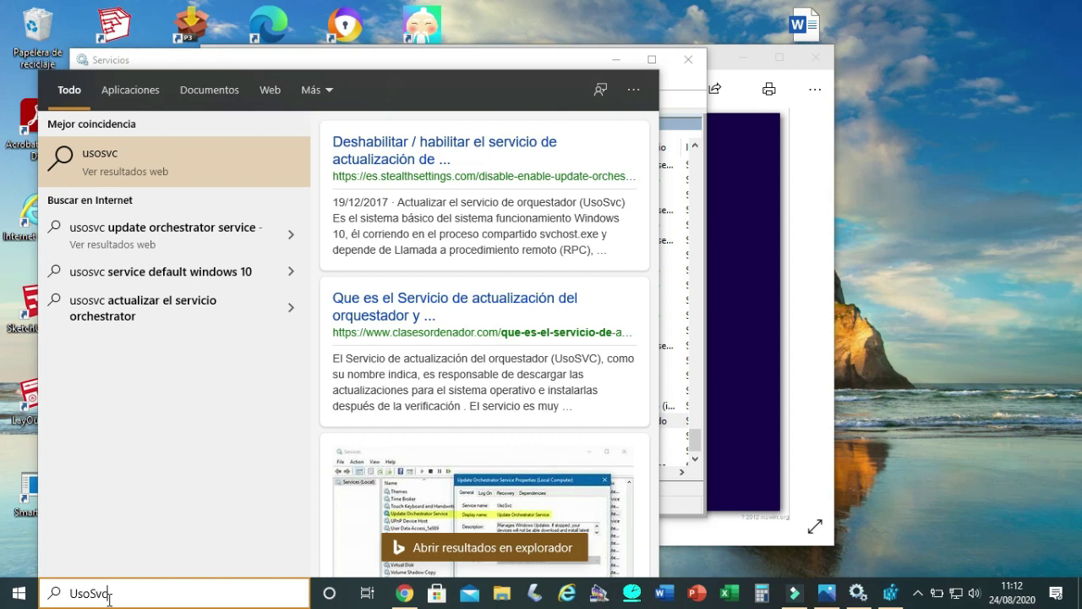
# - Return to the Editor del Registro, browse the Services subkeys up to those starting with U, and close the editor
pyautogui.click(900, 595)
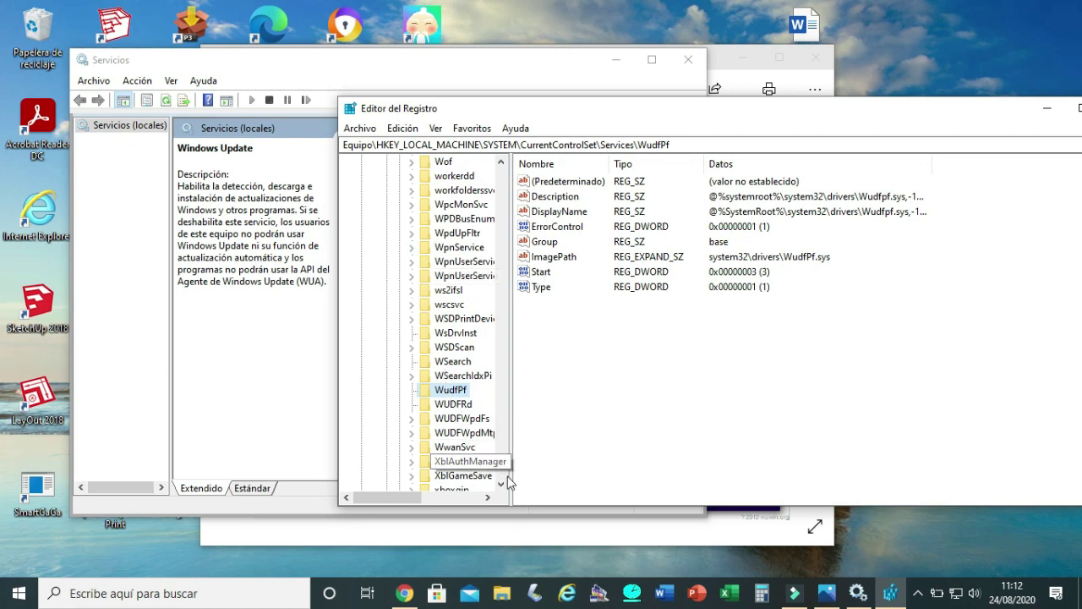
pyautogui.moveTo(502, 463); pyautogui.dragTo(499, 408)
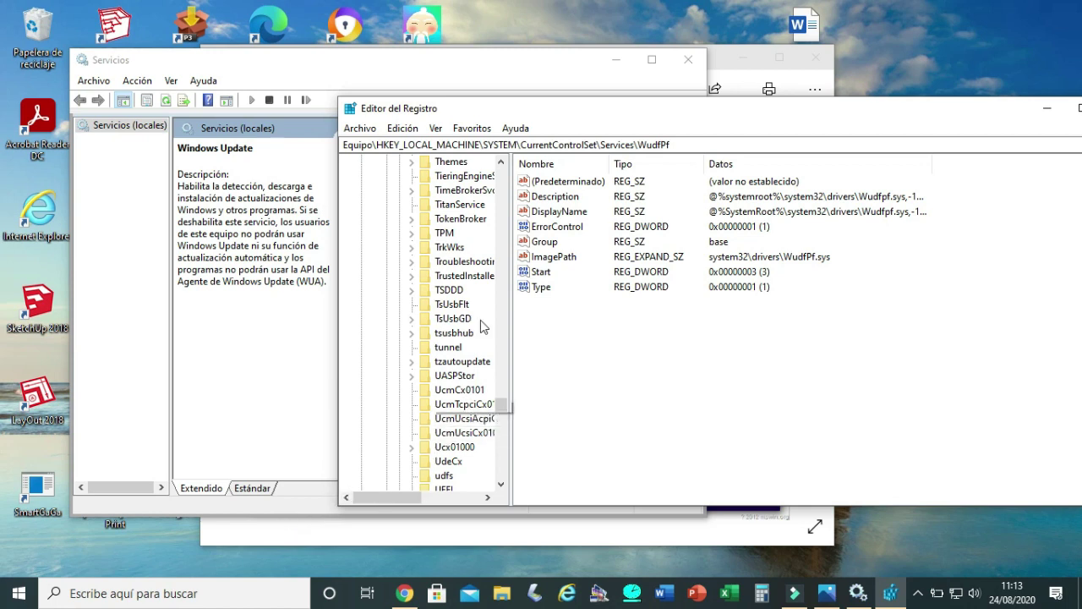
pyautogui.moveTo(786, 125); pyautogui.dragTo(576, 153)
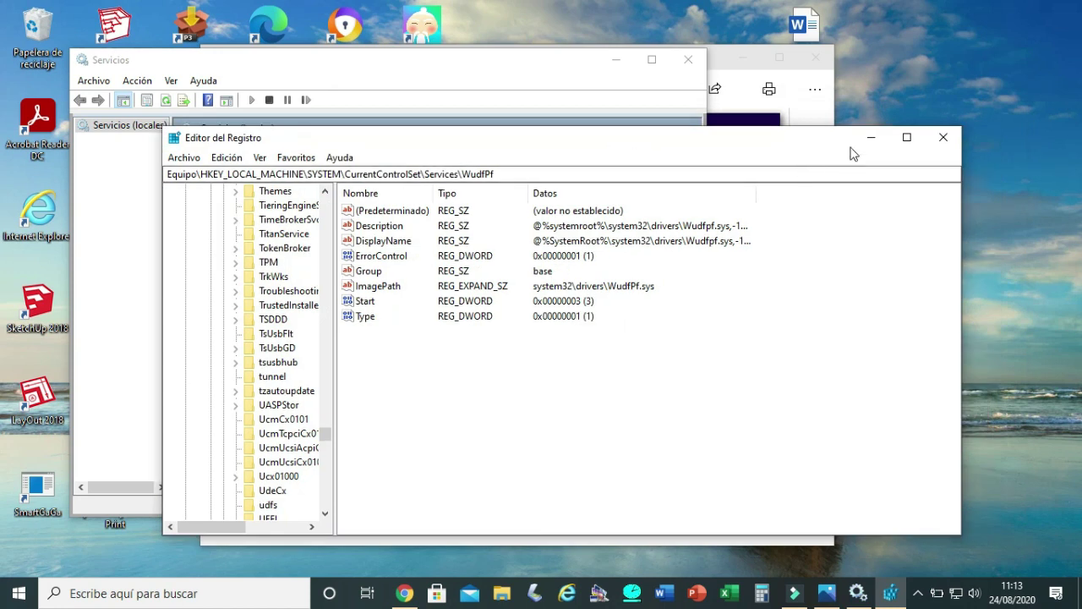
pyautogui.click(943, 137)
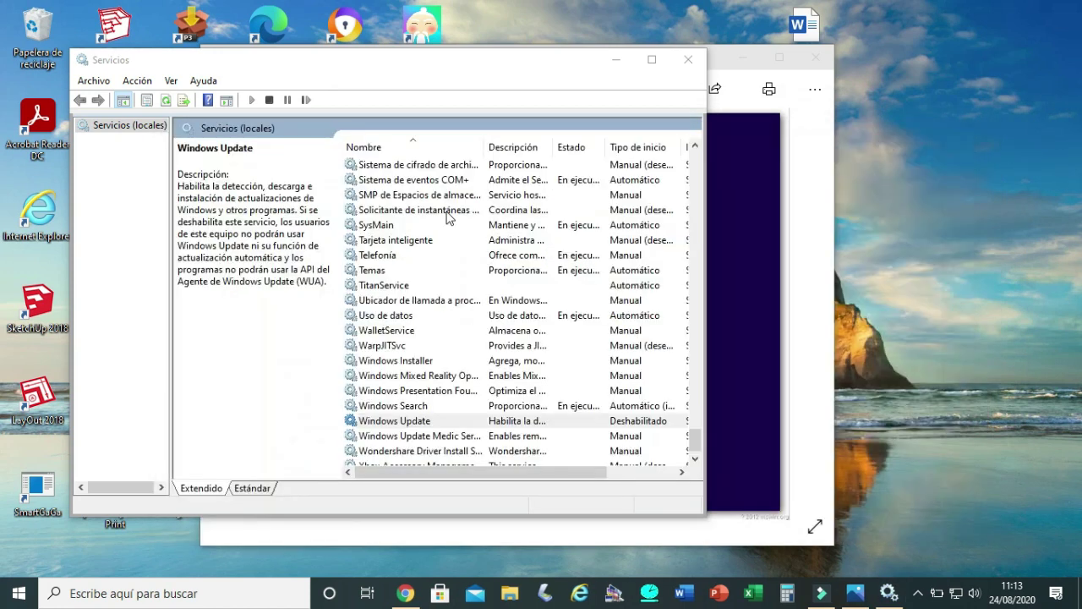
# - Try once more to open the Windows Update service, close Servicios and minimise the Fotos window to reach the desktop
pyautogui.doubleClick(448, 420)
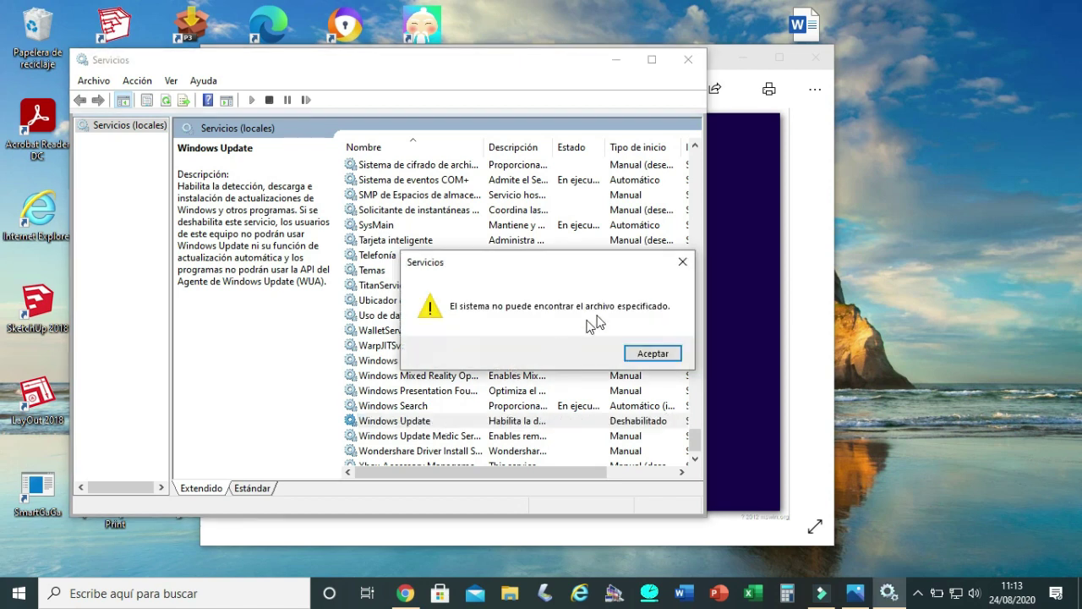
pyautogui.click(682, 264)
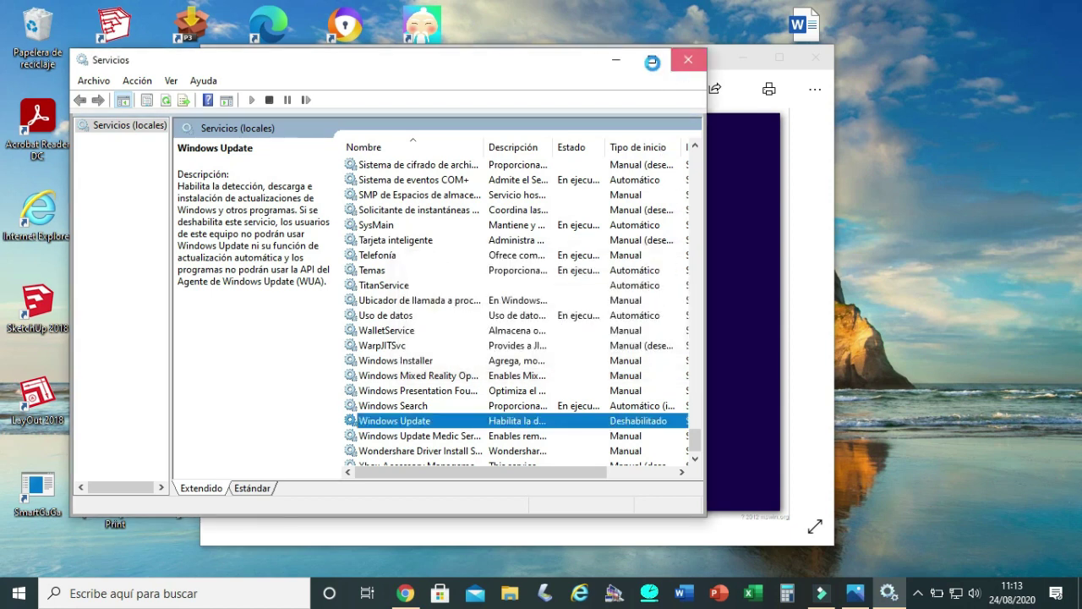
pyautogui.click(687, 60)
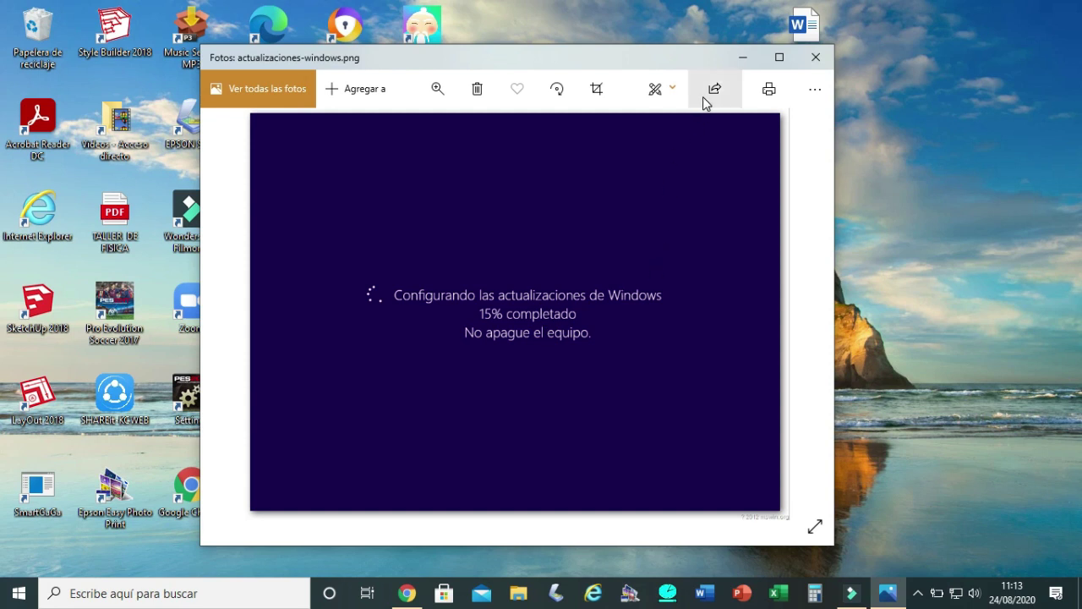
pyautogui.click(739, 56)
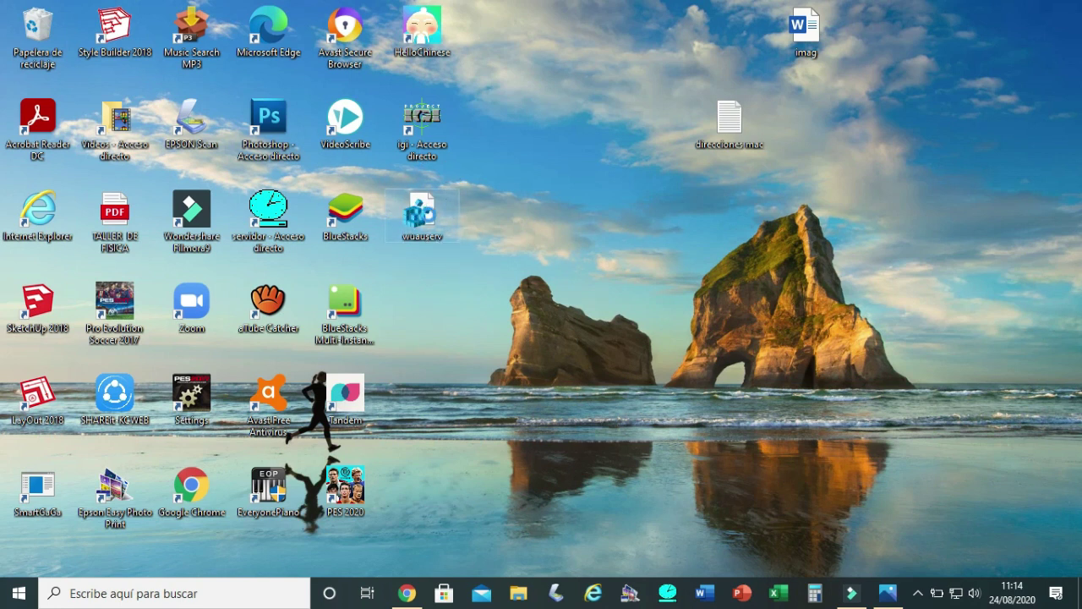
# - Restore the deleted key by merging the wuauserv backup file on the desktop into the registry
pyautogui.rightClick(420, 218)
pyautogui.click(430, 205)
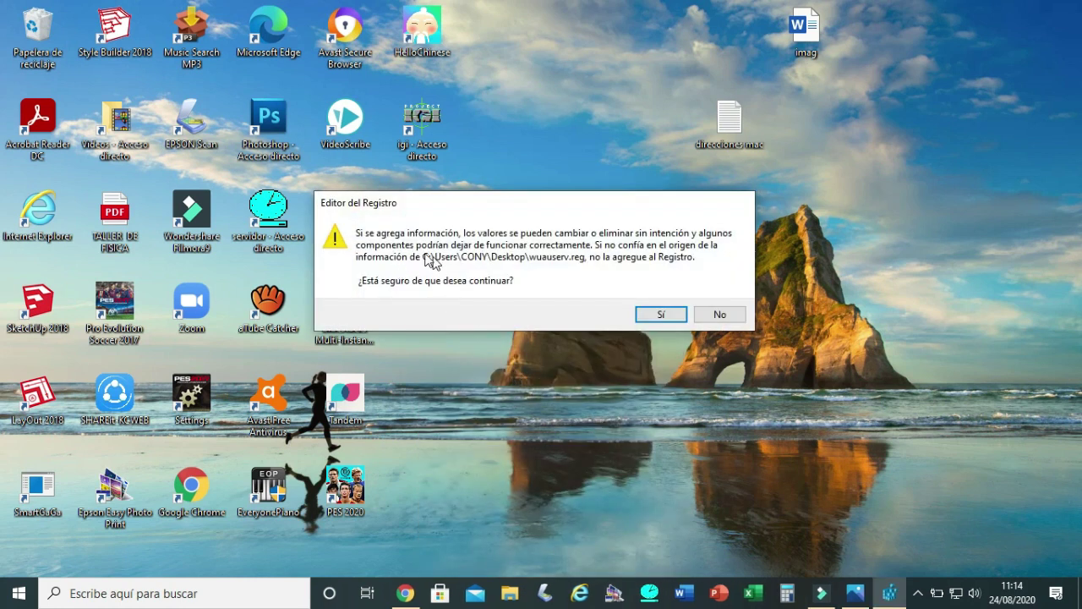
pyautogui.click(651, 315)
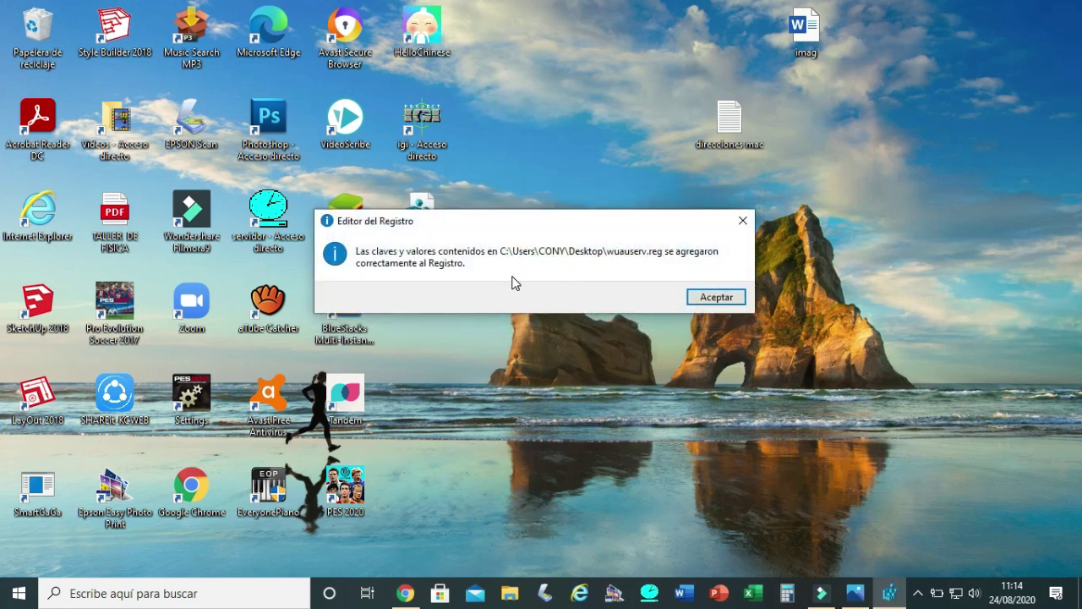
pyautogui.click(716, 298)
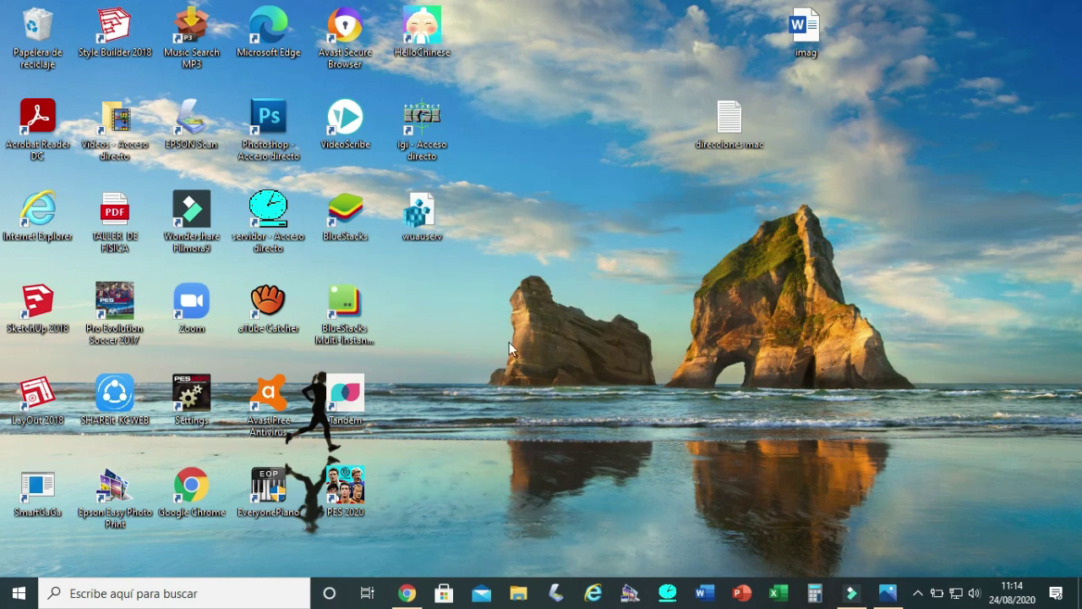
# - Search Windows for "servicios", open Servicios and display the properties of the Windows Update service
pyautogui.click(133, 589)
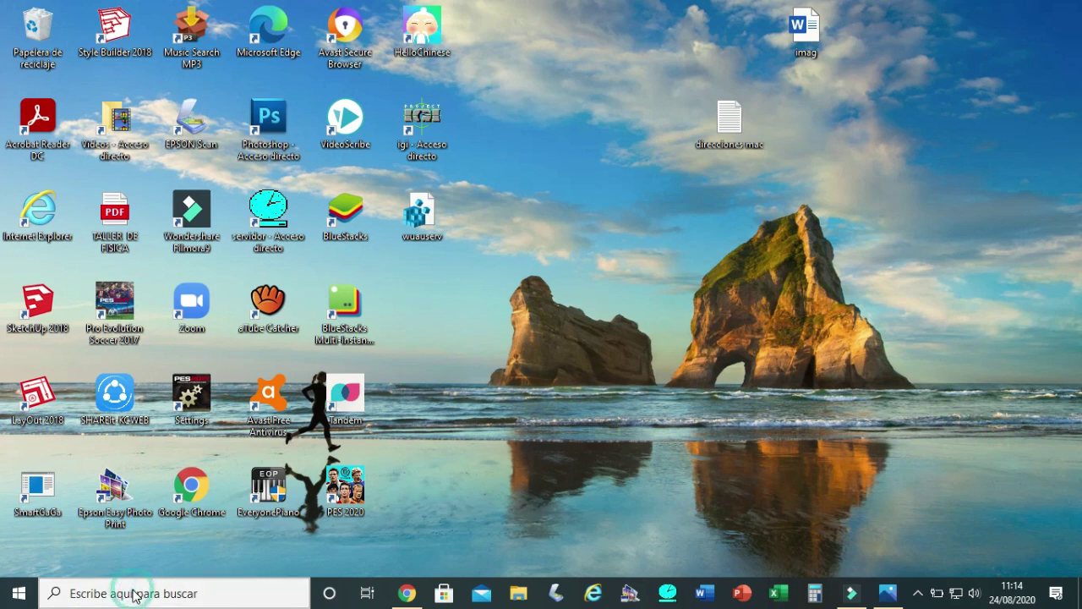
pyautogui.write('servicios')
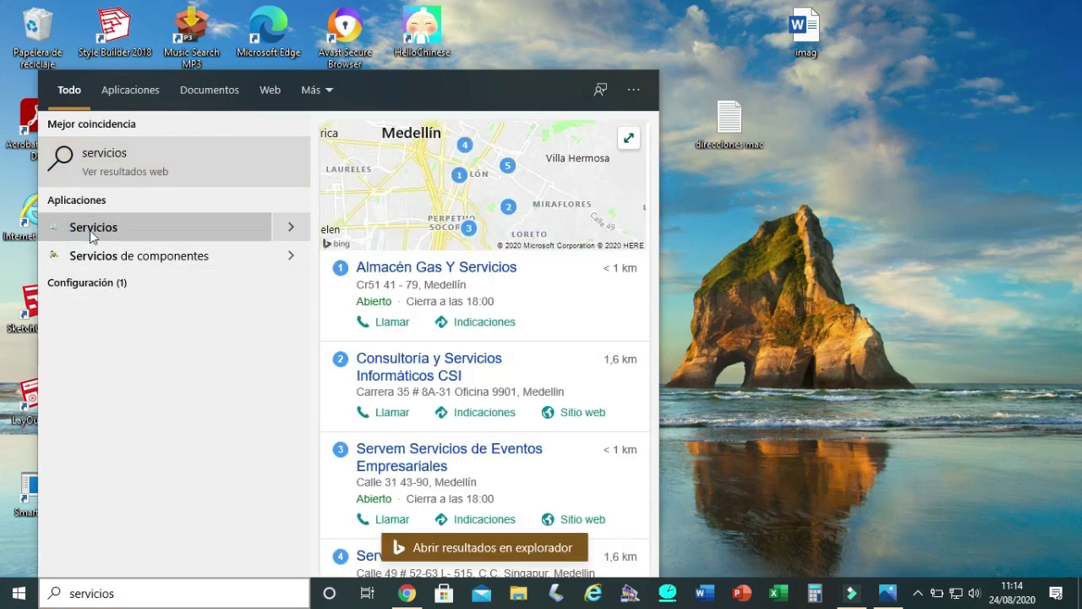
pyautogui.click(116, 227)
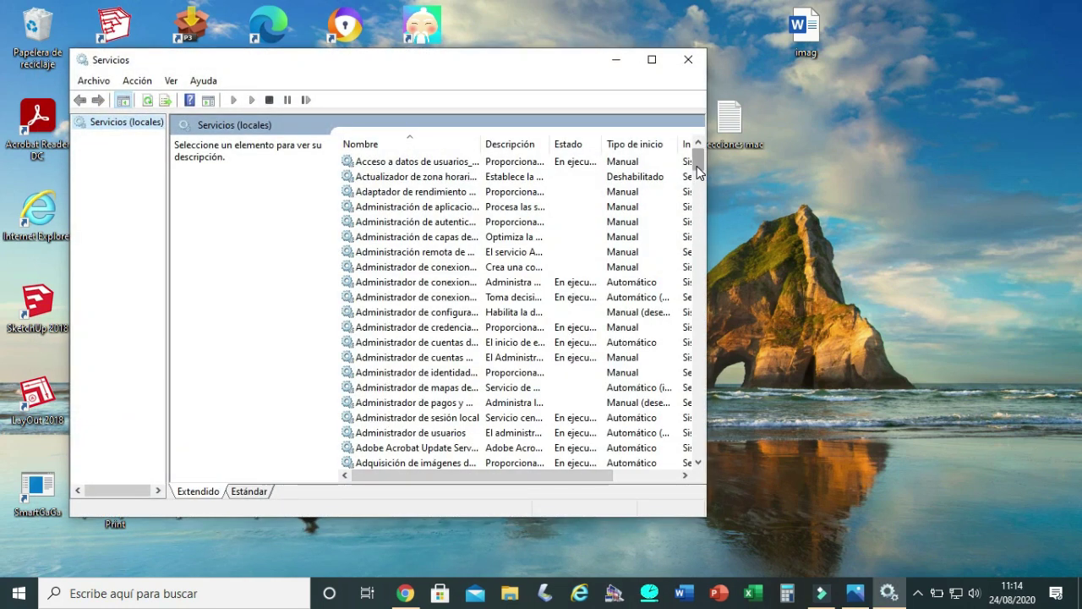
pyautogui.moveTo(698, 172); pyautogui.dragTo(701, 454)
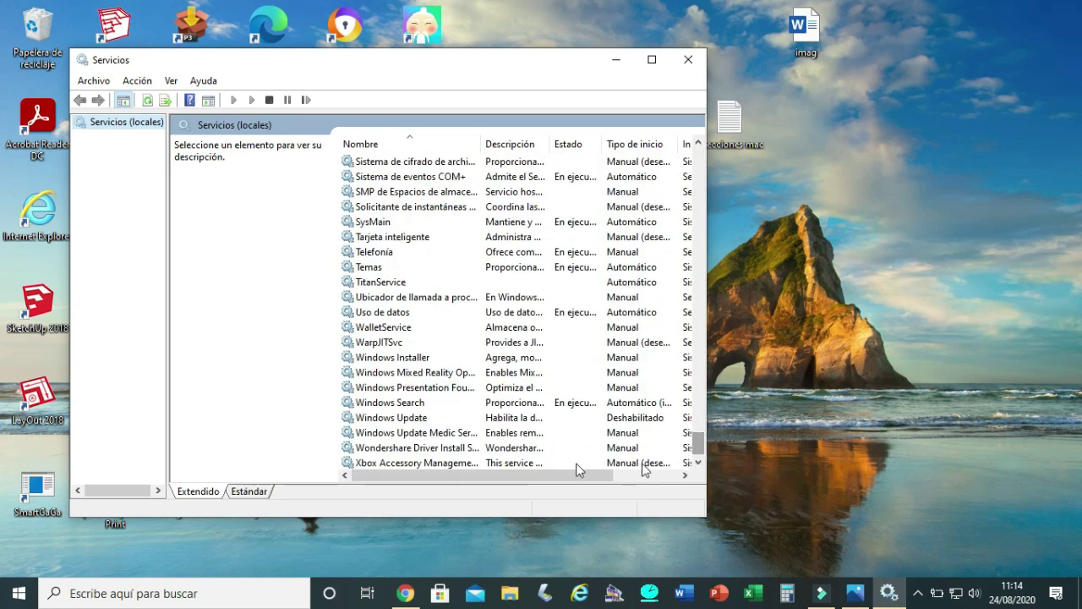
pyautogui.doubleClick(410, 418)
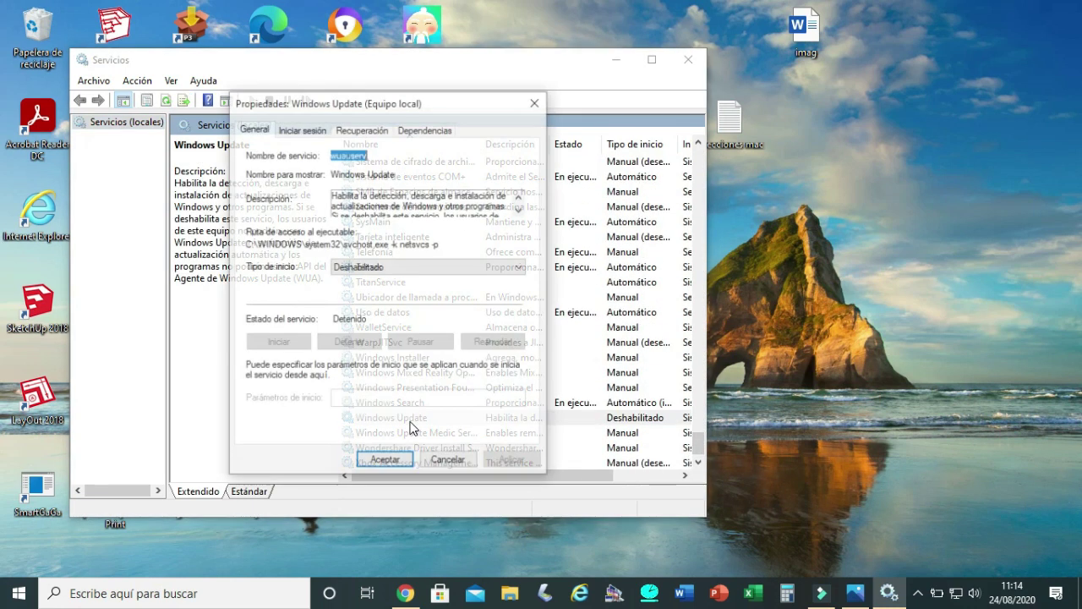